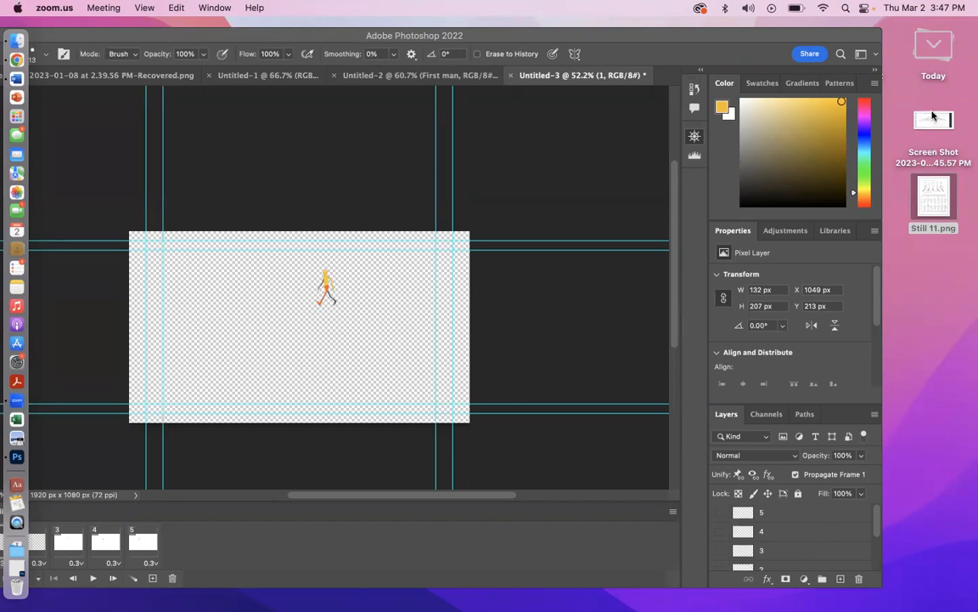
Place the mountain screenshot from the desktop into the Untitled-3 canvas and move its layer below layer 1.
drag(933, 120, 400, 321)
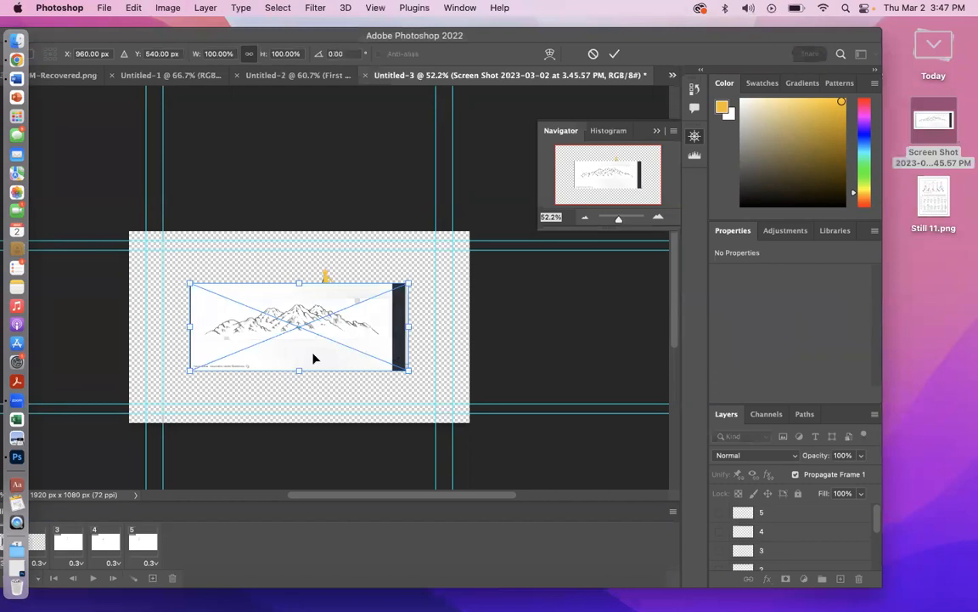
key(Return)
key(e)
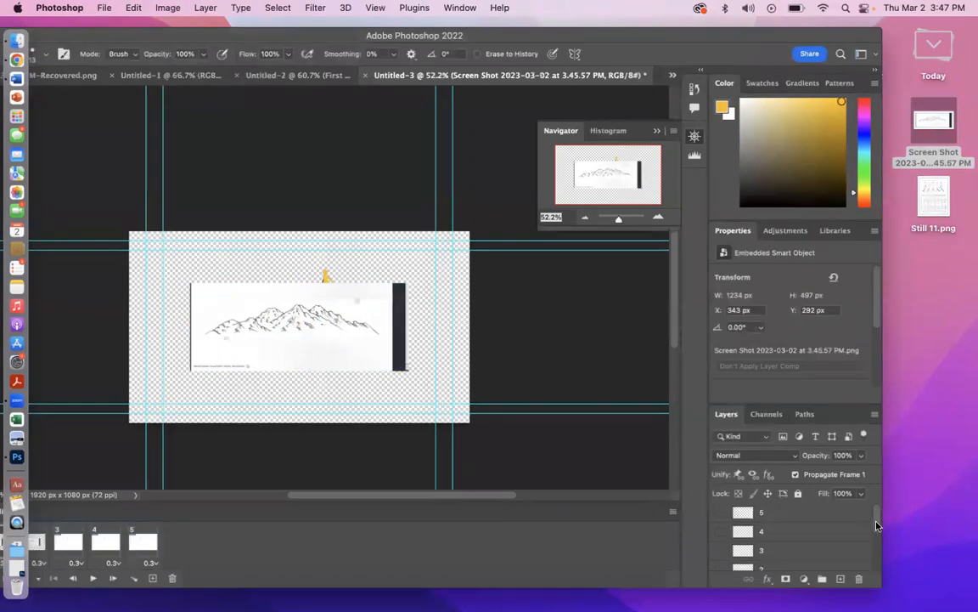
drag(878, 528, 875, 550)
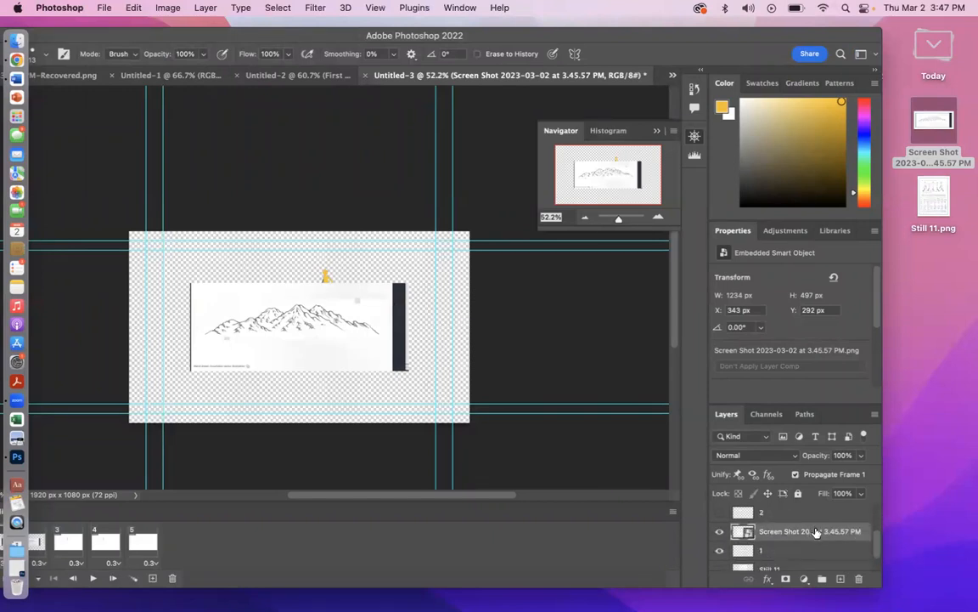
drag(816, 531, 817, 565)
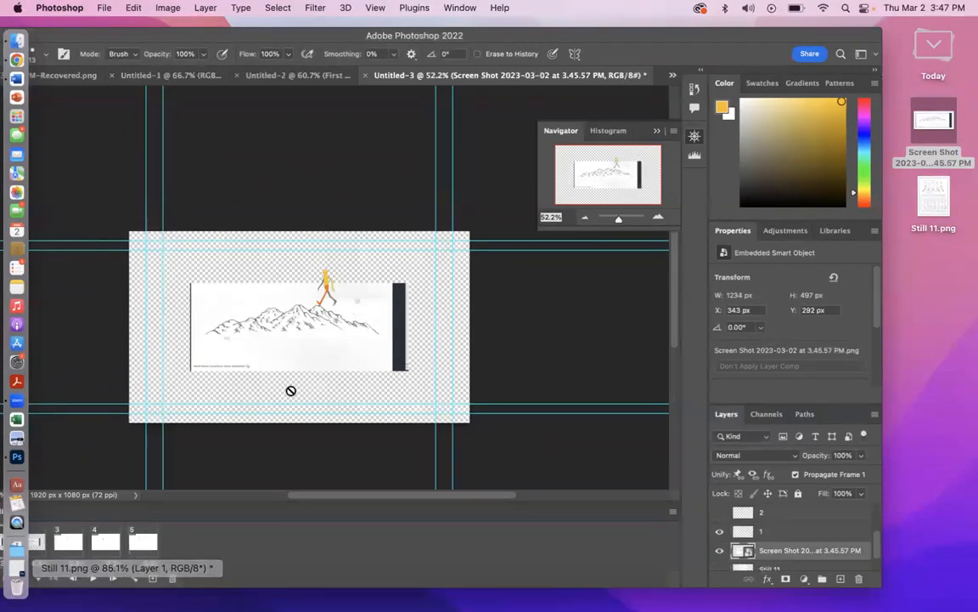
Move the mountain image to the canvas's upper-left area and scale it up proportionally to about 159%.
click(621, 221)
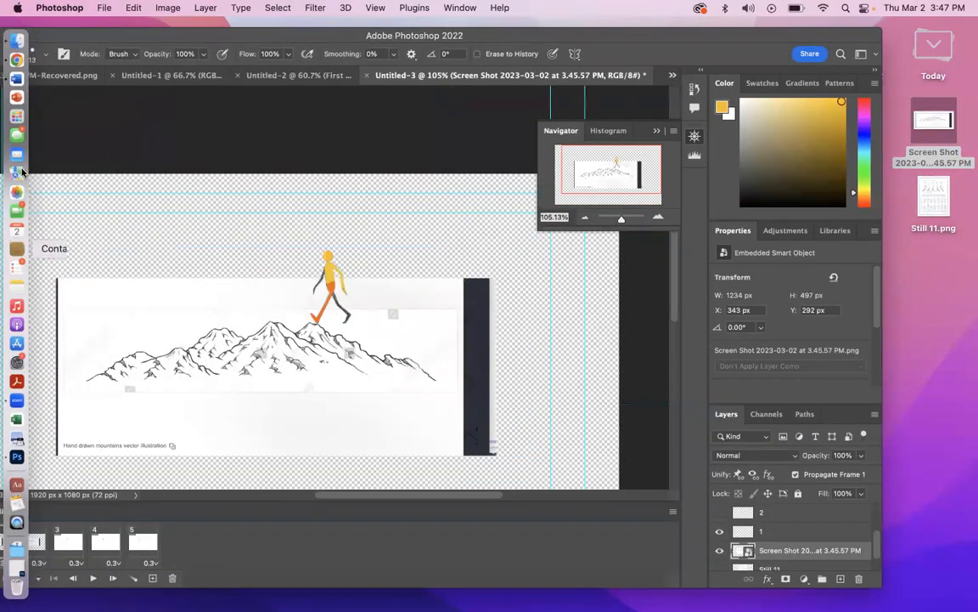
drag(130, 37, 142, 37)
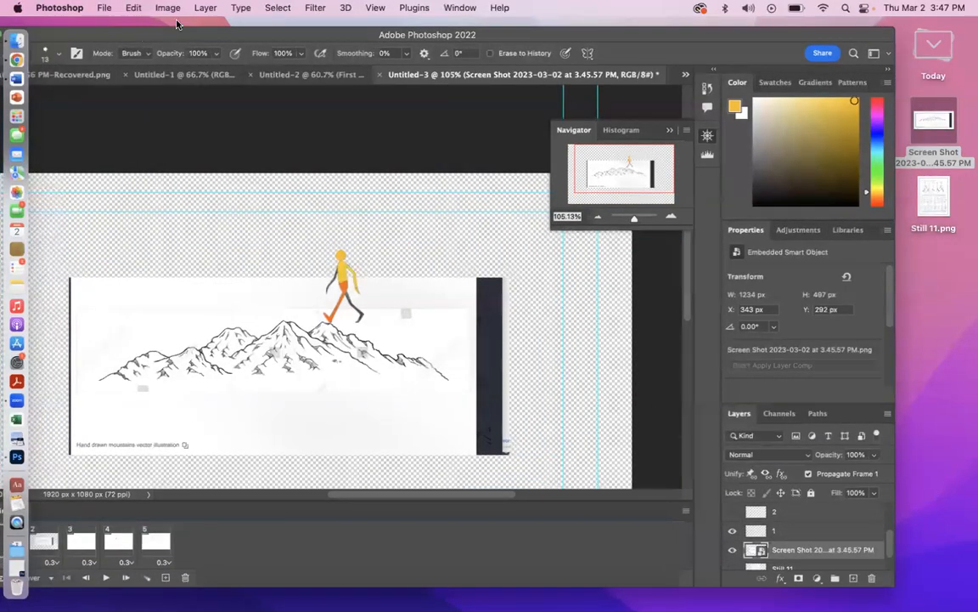
drag(204, 24, 210, 28)
key(v)
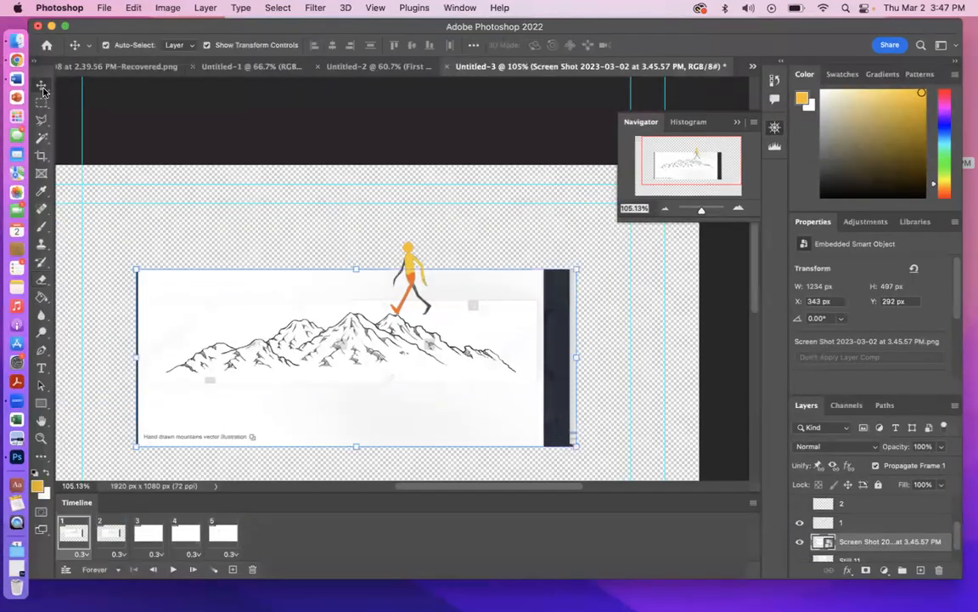
drag(366, 352, 280, 254)
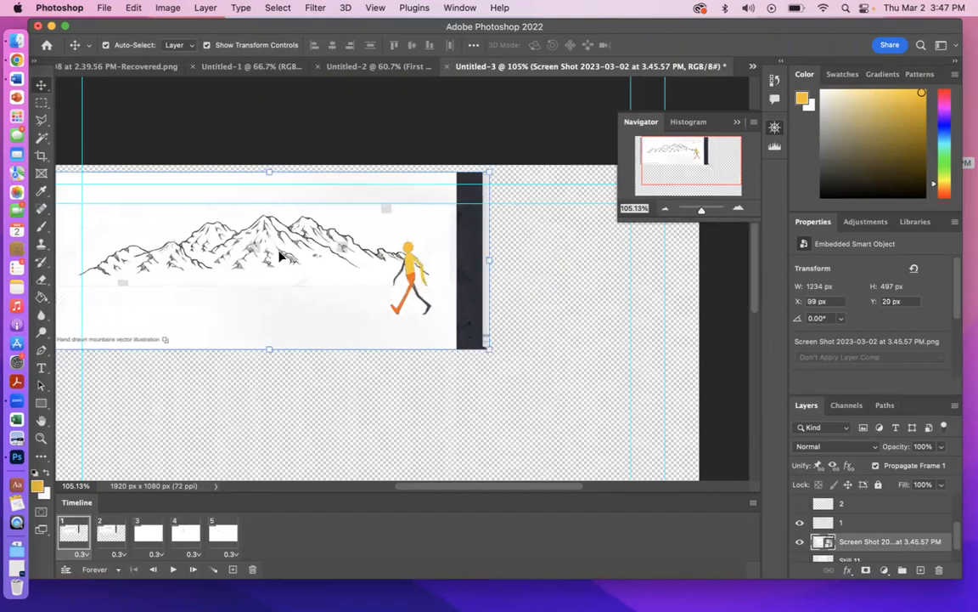
drag(489, 347, 746, 453)
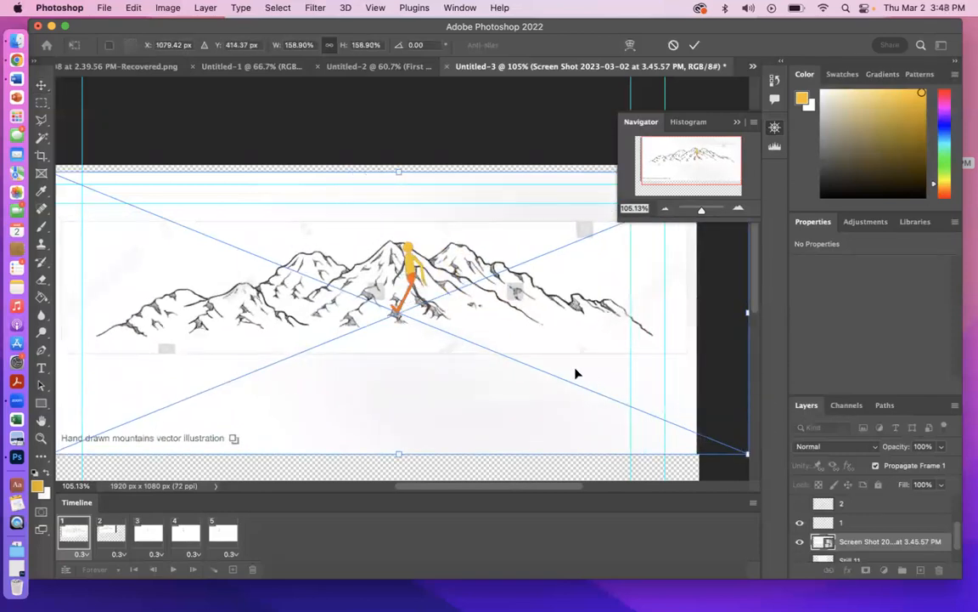
key(Return)
Shift the mountain image up past the canvas's upper edge and enlarge it to about 164%.
drag(482, 336, 476, 283)
drag(743, 400, 687, 394)
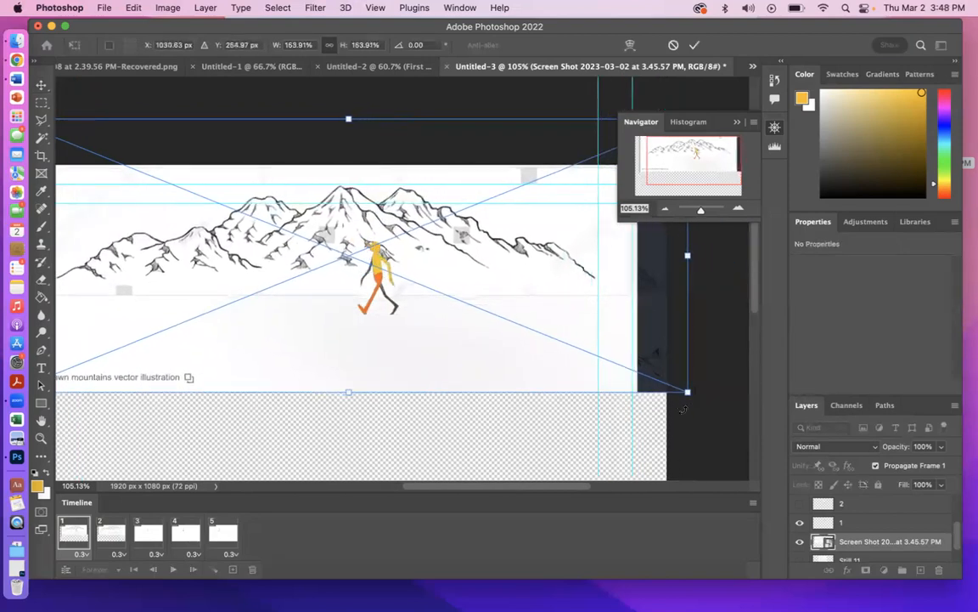
key(Return)
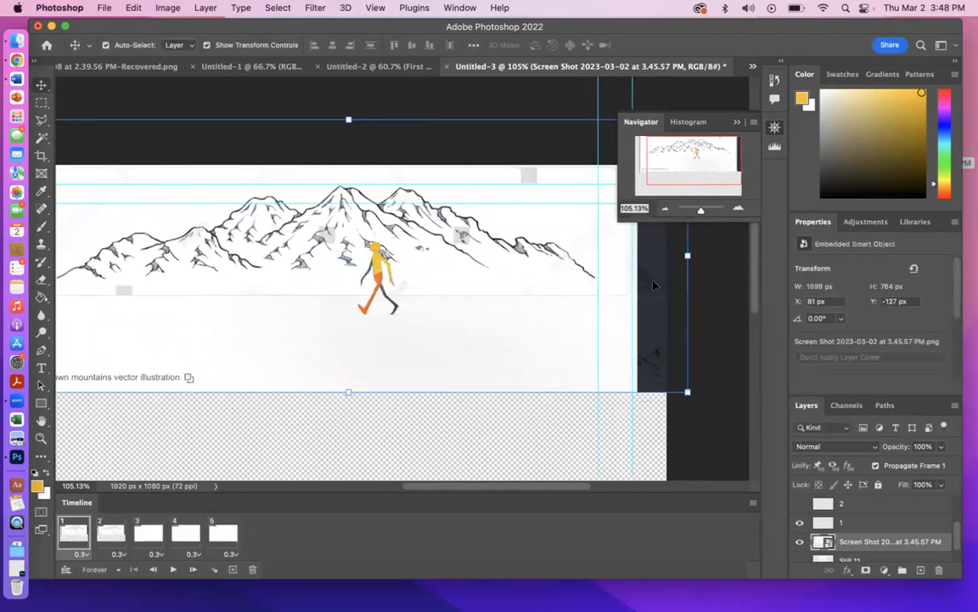
Enlarge the mountain image to about 2380 × 958 px to span the canvas width, and position it at about X -130, Y -112 px.
drag(701, 215, 699, 215)
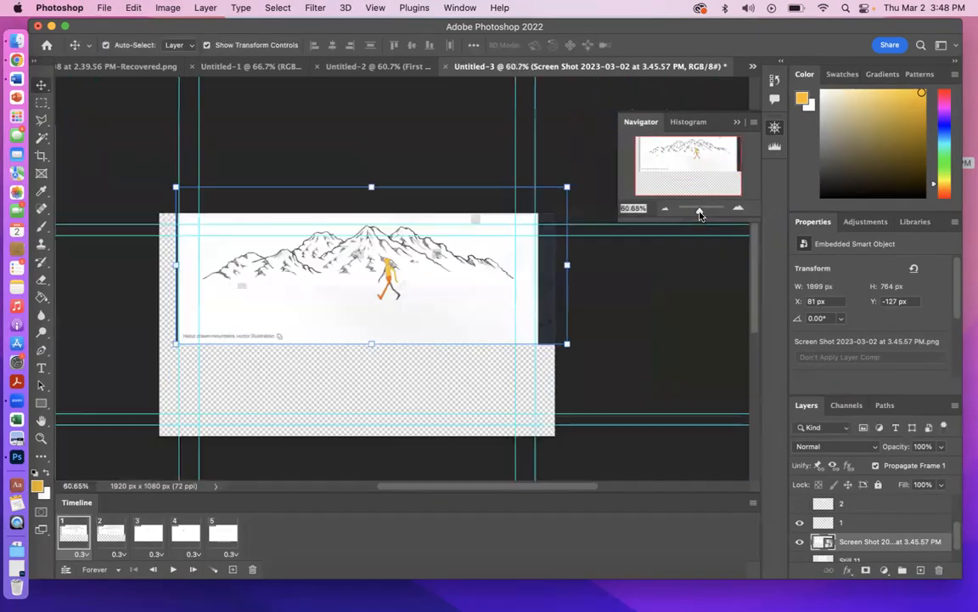
drag(171, 344, 131, 362)
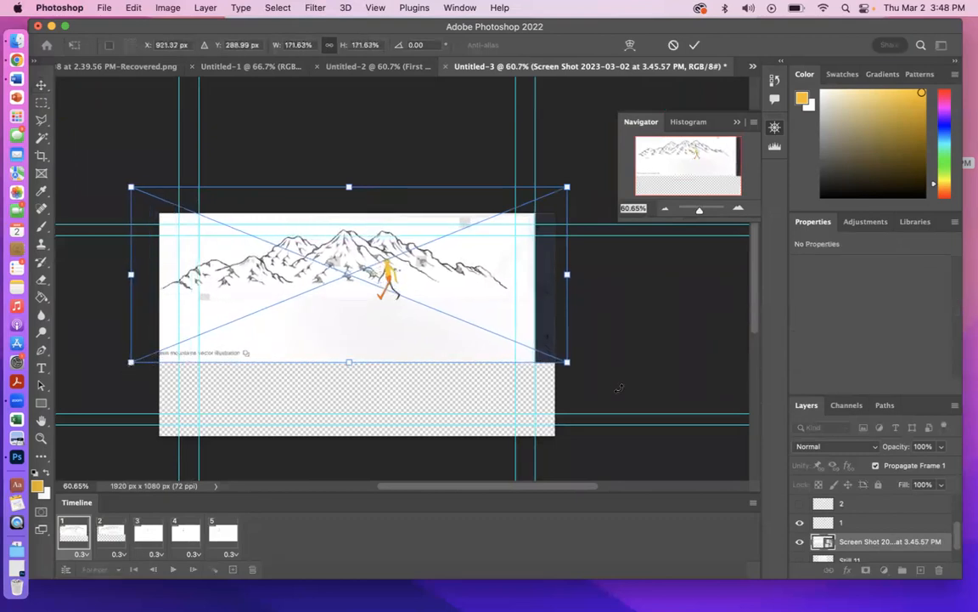
drag(568, 364, 621, 383)
key(Return)
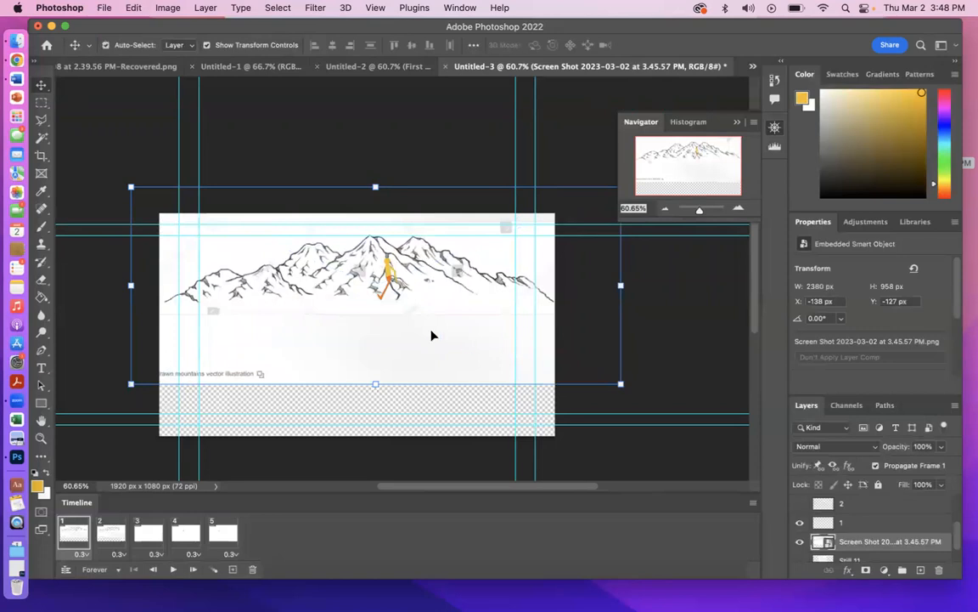
drag(440, 306, 444, 306)
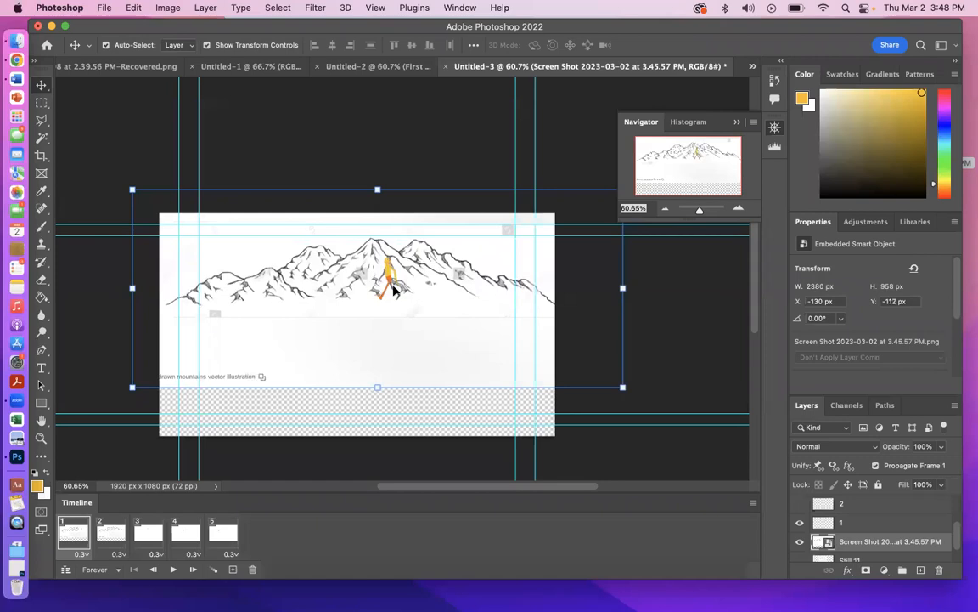
Select layers 1 through 5 and move the walking figures together below the mountains, to about X 941, Y 405 px.
click(867, 525)
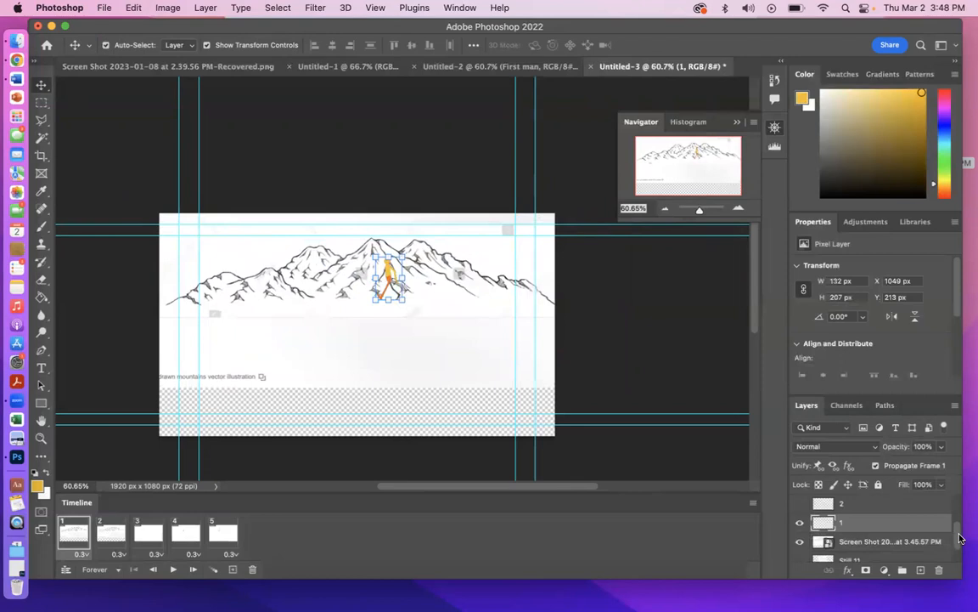
drag(960, 539, 958, 491)
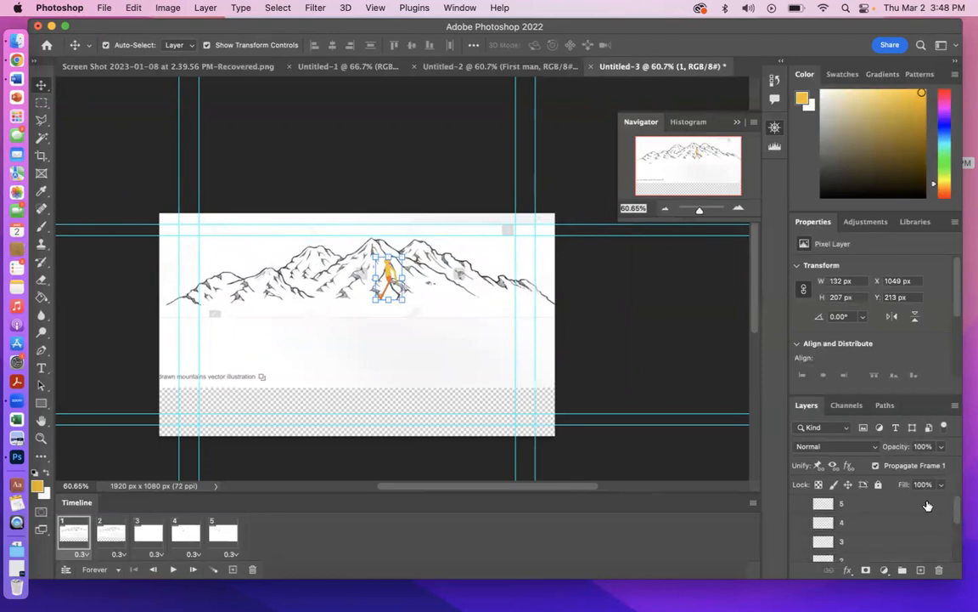
shift+click(924, 506)
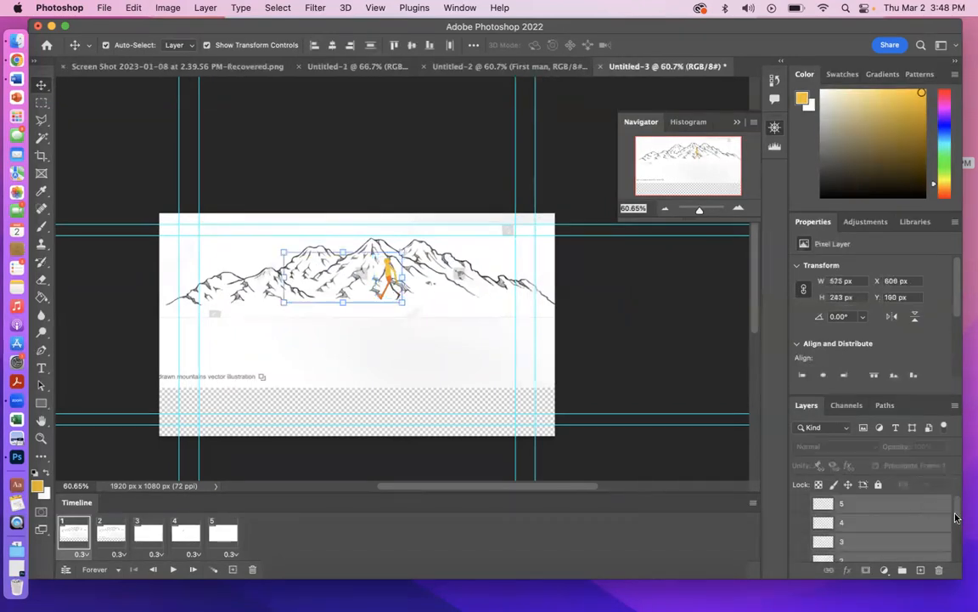
drag(960, 516, 962, 541)
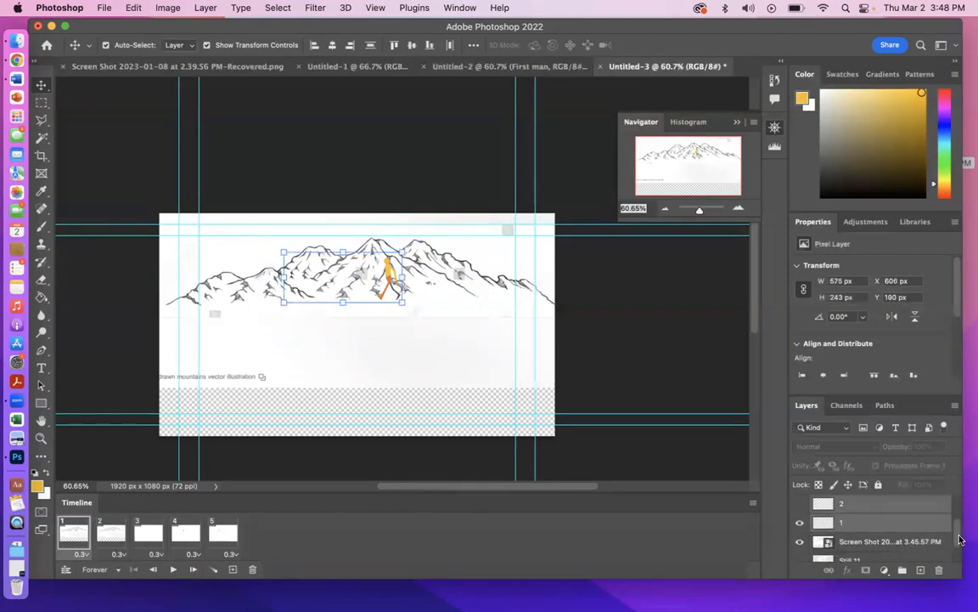
drag(958, 538, 955, 502)
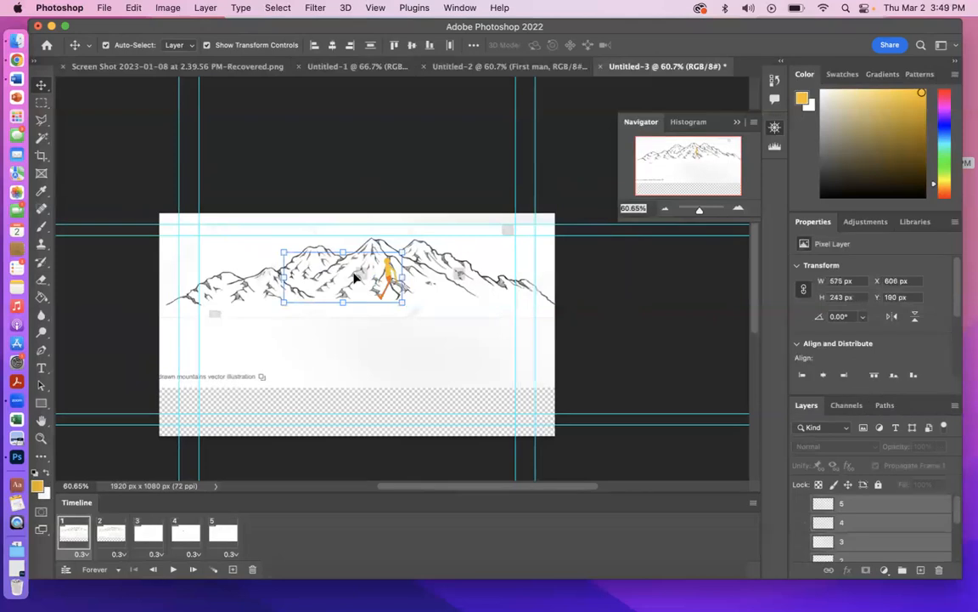
drag(389, 273, 457, 319)
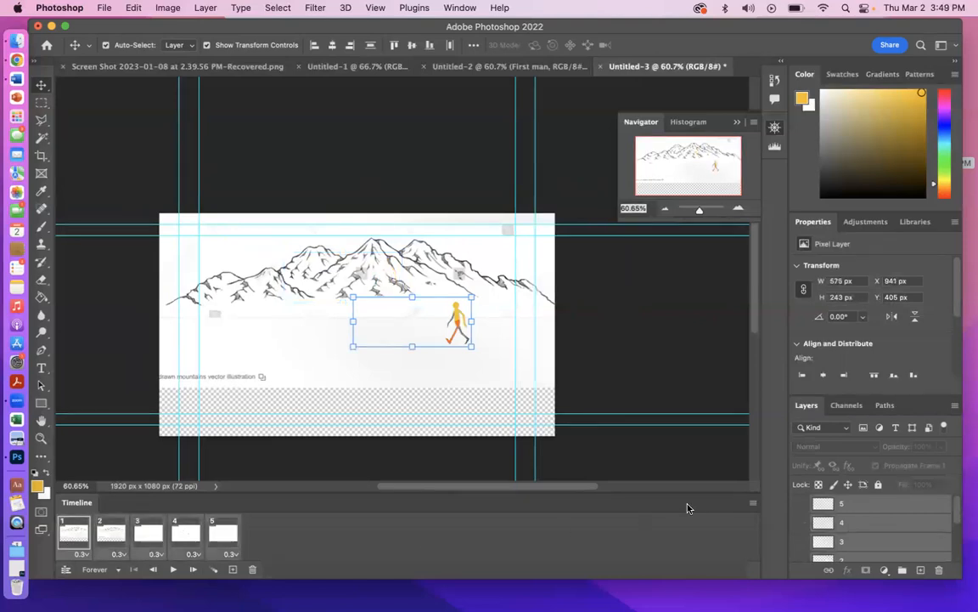
Hide and reshow the mountain layer in frame 1 to propagate its visibility to all animation frames.
scroll(924, 531, down, 5)
scroll(923, 532, up, 1)
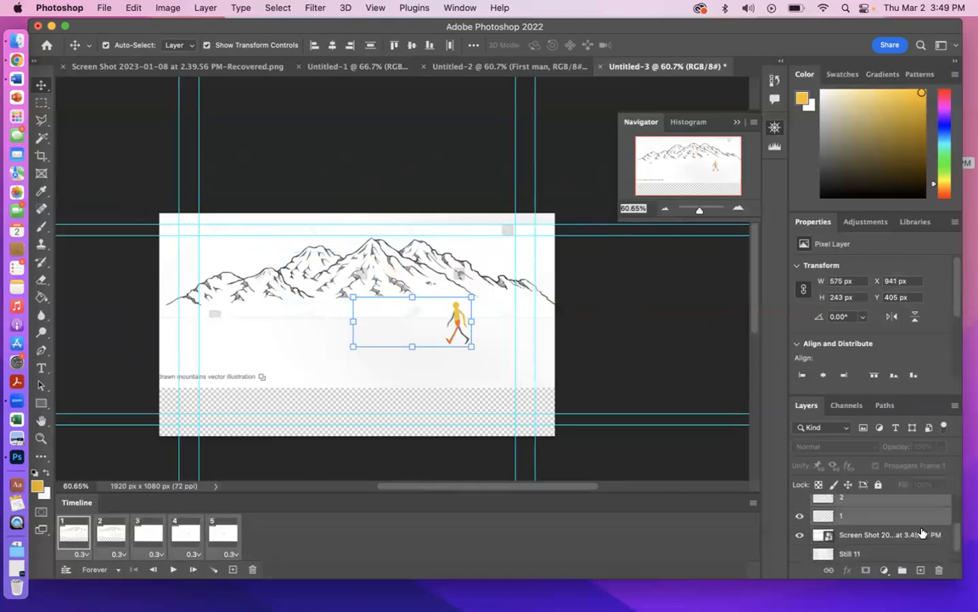
click(799, 535)
click(799, 535)
Preview the walking animation against the mountain background, stop it, and return to frame 1.
click(174, 570)
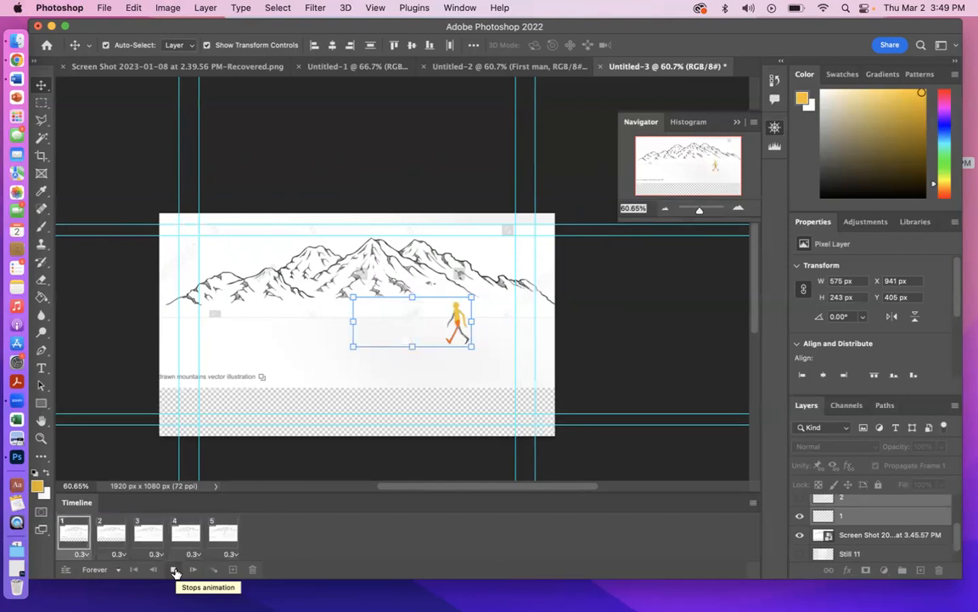
click(174, 571)
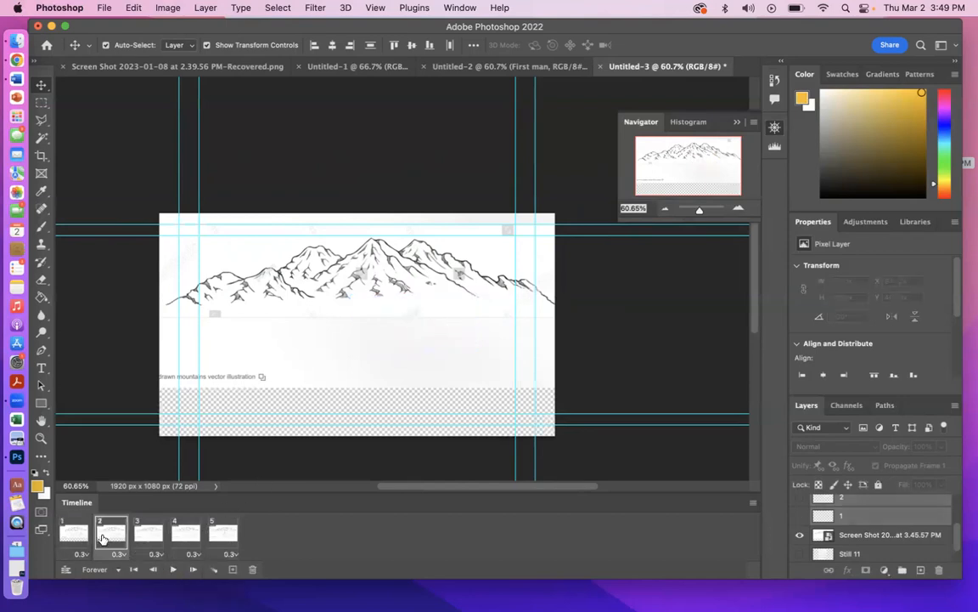
click(82, 535)
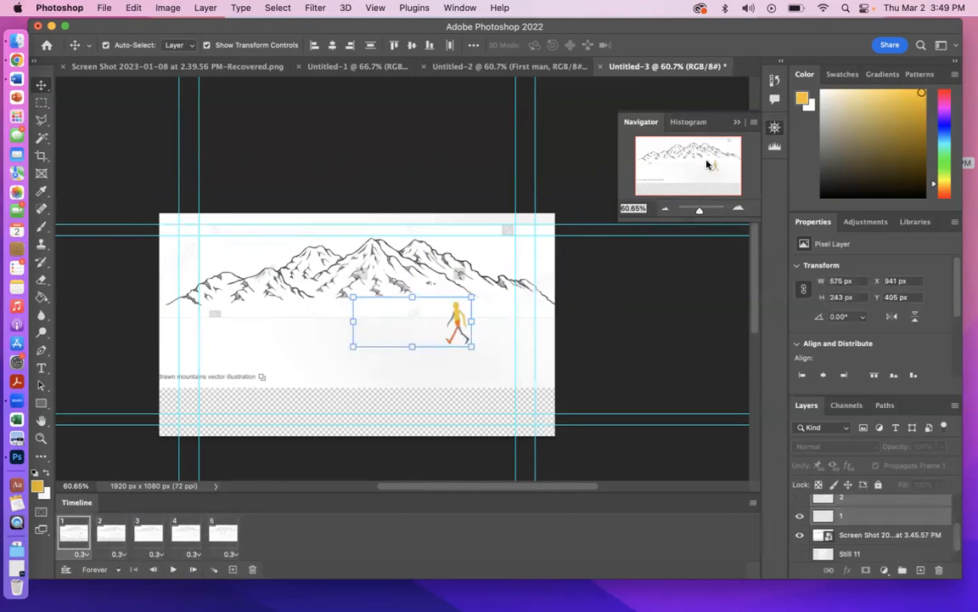
Rasterize the mountain screenshot's smart object layer.
drag(700, 214, 705, 212)
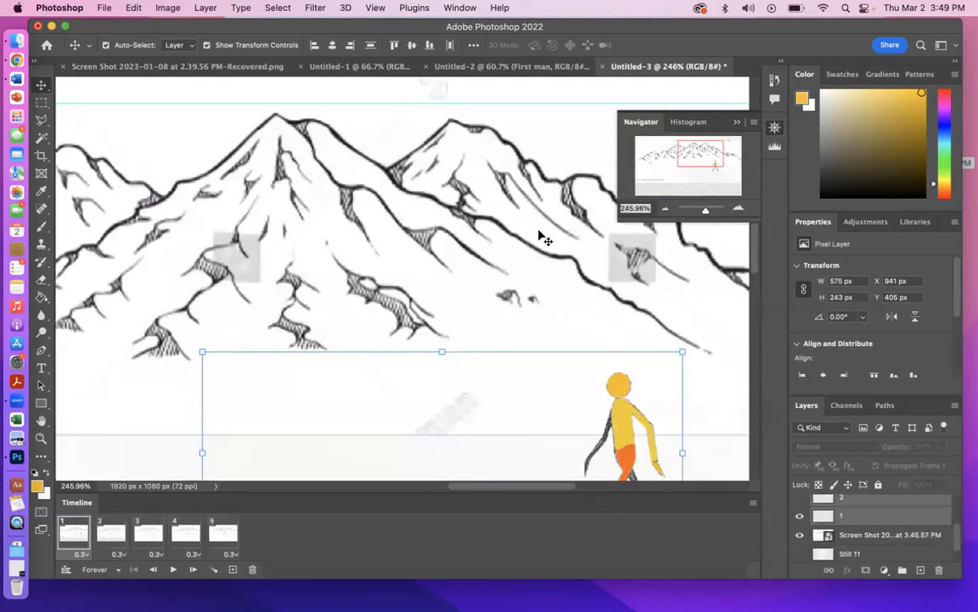
click(826, 535)
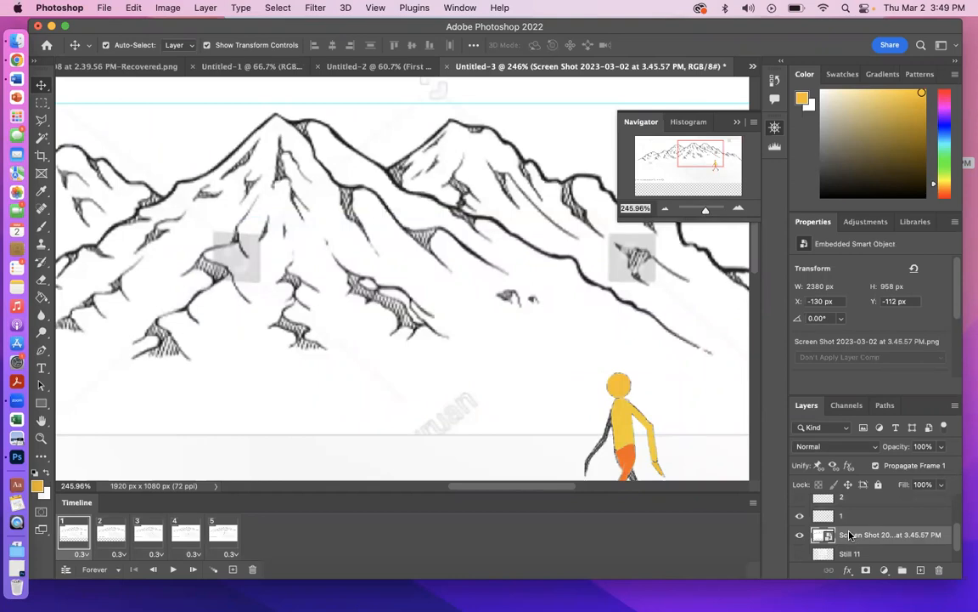
right_click(849, 535)
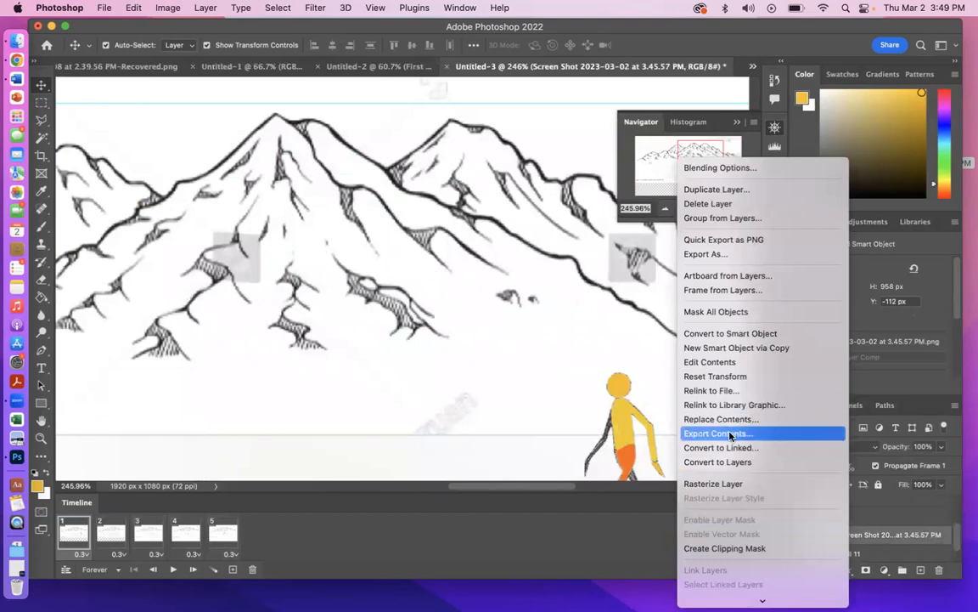
click(736, 491)
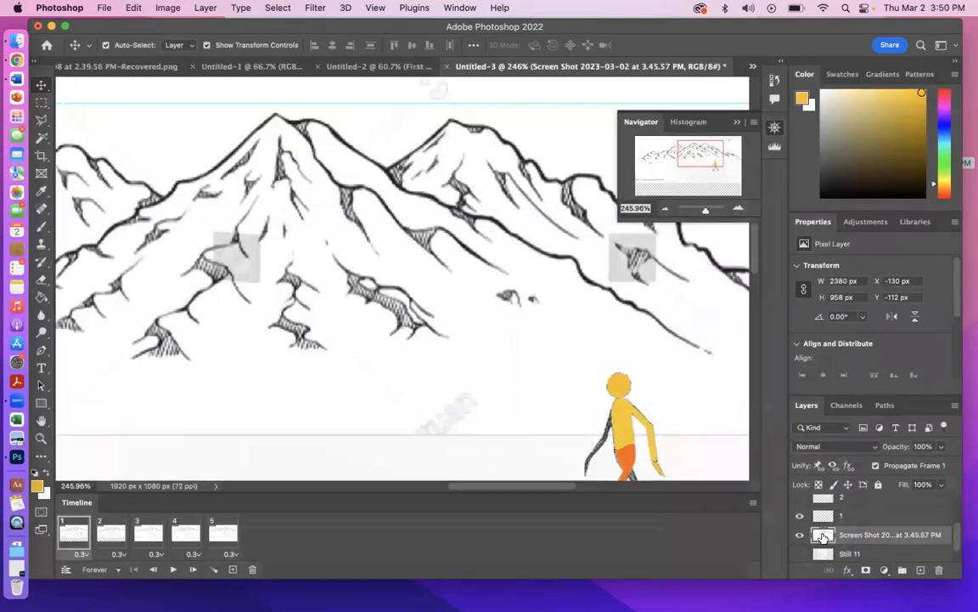
right_click(822, 537)
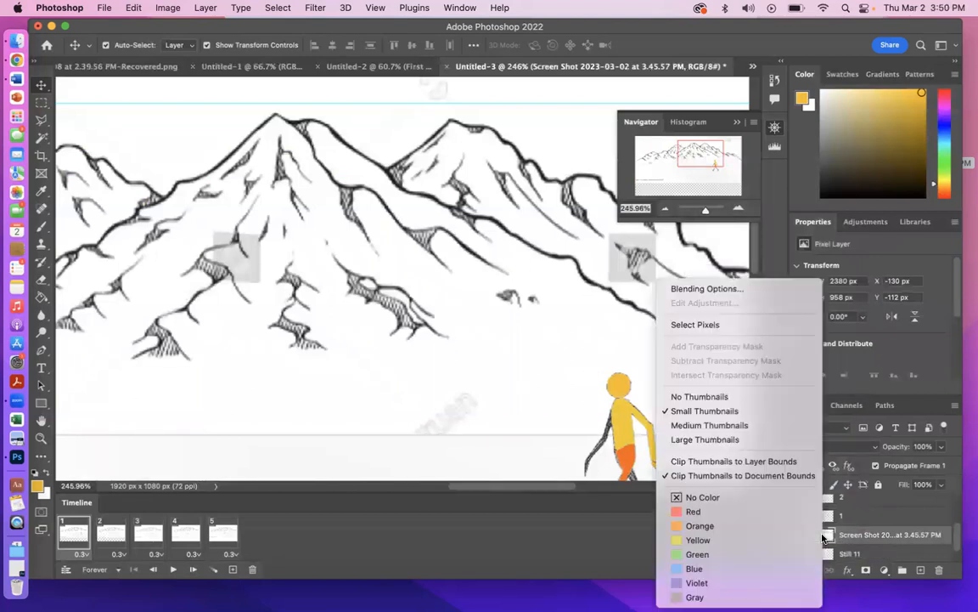
click(856, 534)
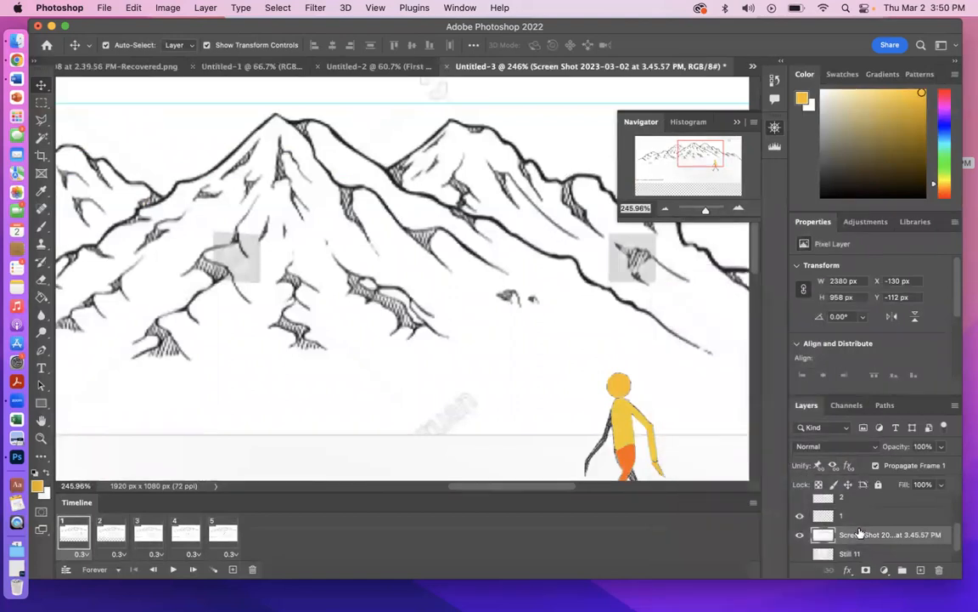
click(860, 519)
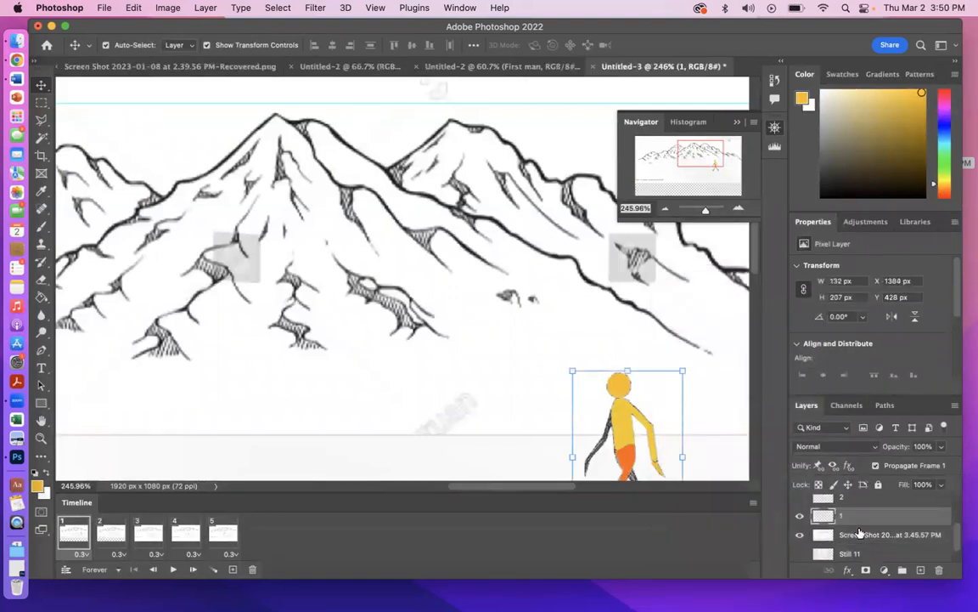
click(859, 533)
right_click(859, 533)
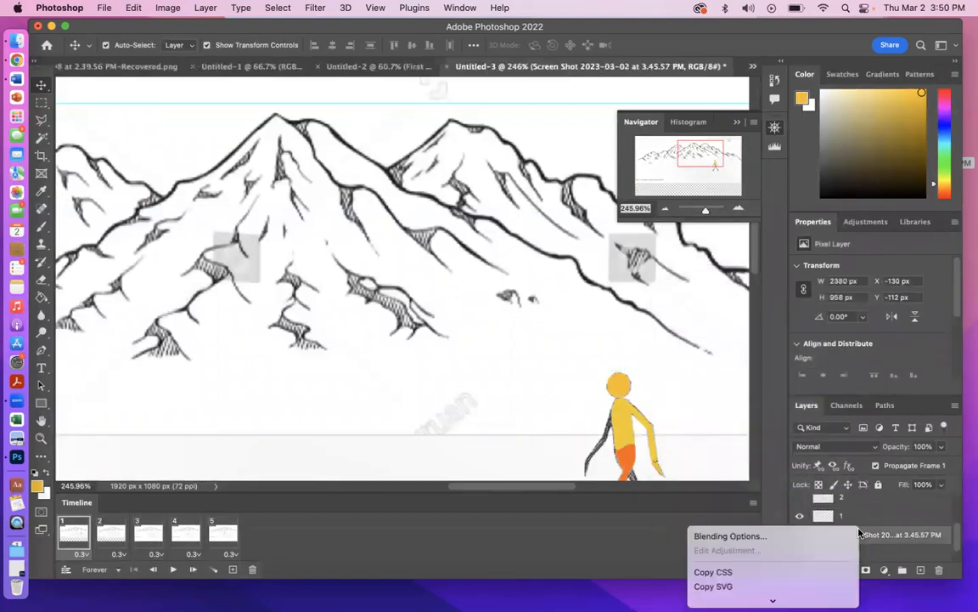
click(845, 576)
click(845, 576)
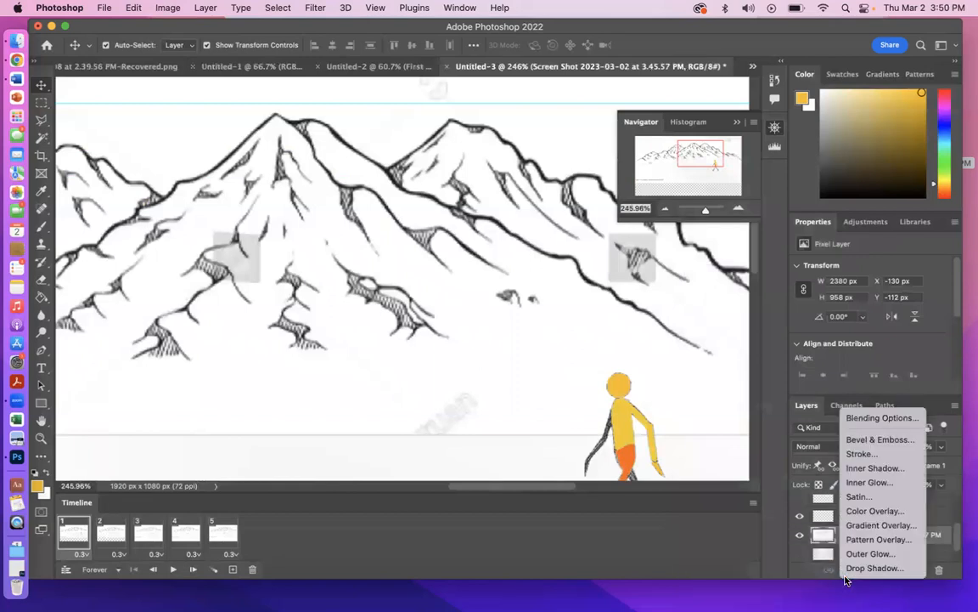
click(735, 552)
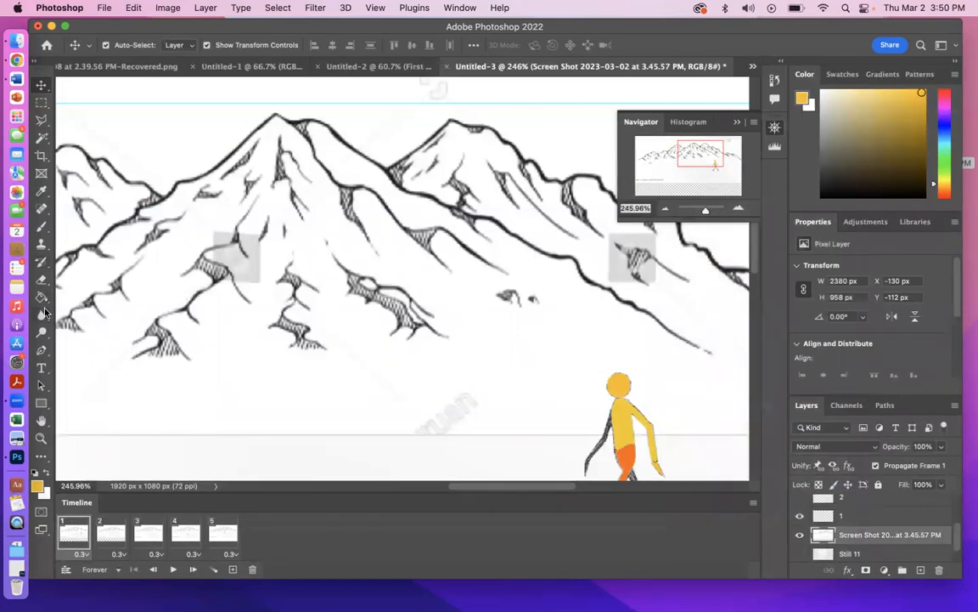
Select the contiguous white background around the mountains with the Magic Wand at tolerance 32, delete it, and deselect.
click(43, 140)
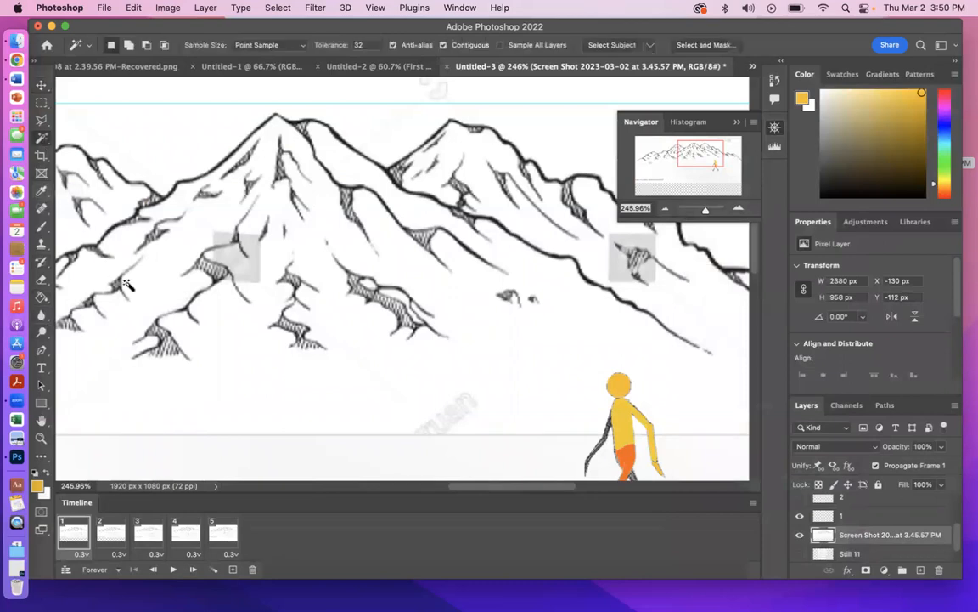
click(203, 393)
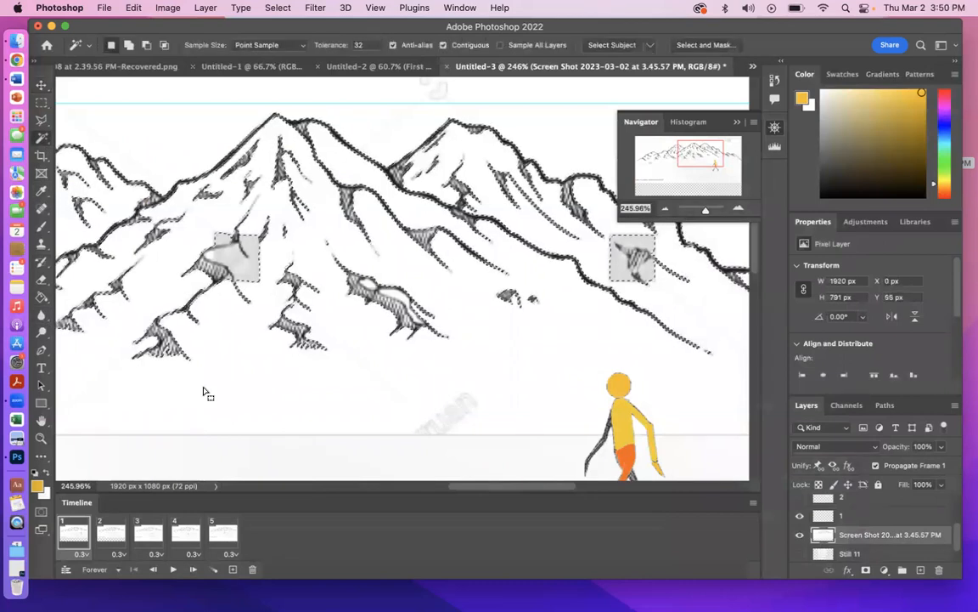
key(Delete)
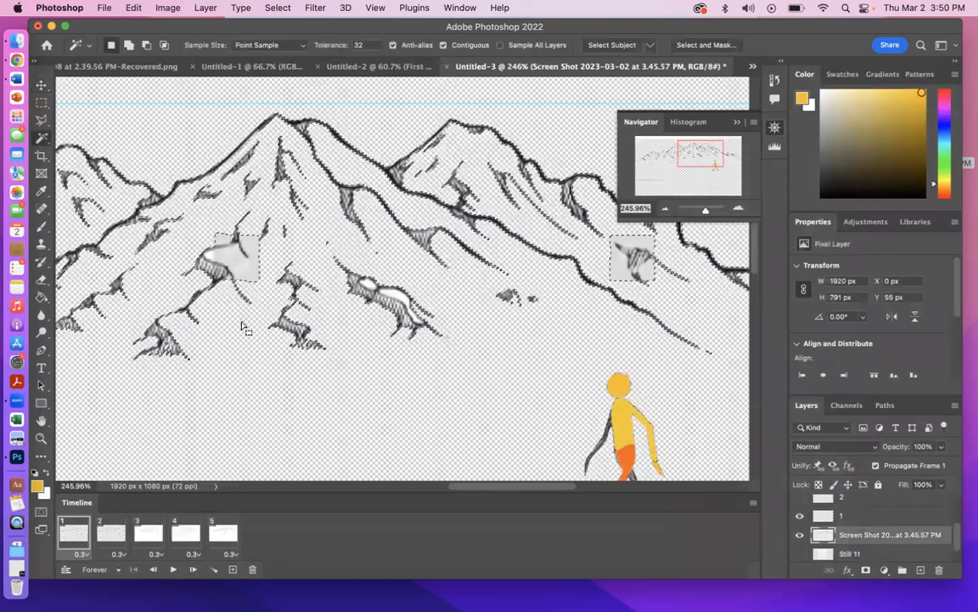
key(super+d)
Delete both parts of the leftover grey square around the shading on the large central mountain, and deselect.
click(250, 271)
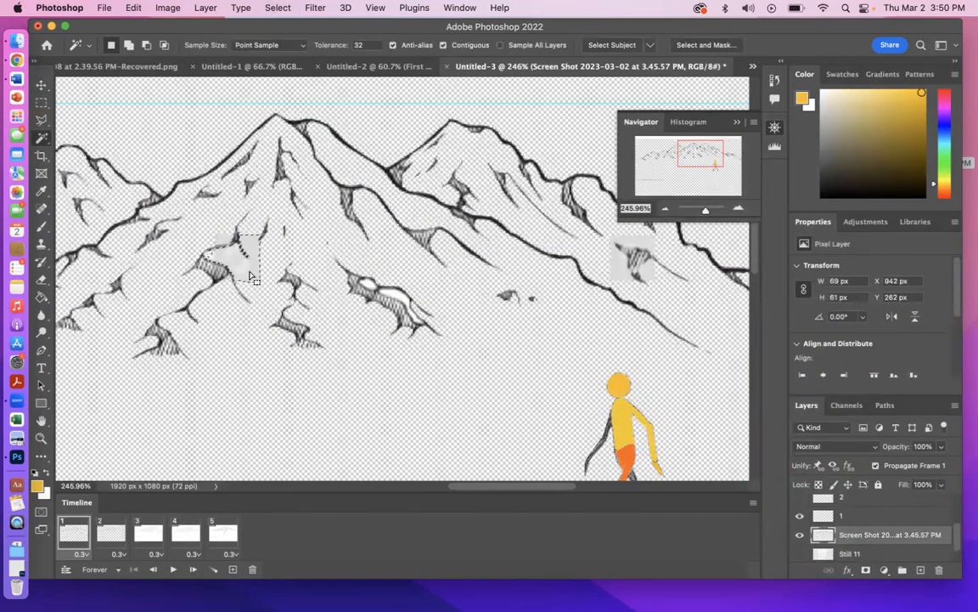
key(Delete)
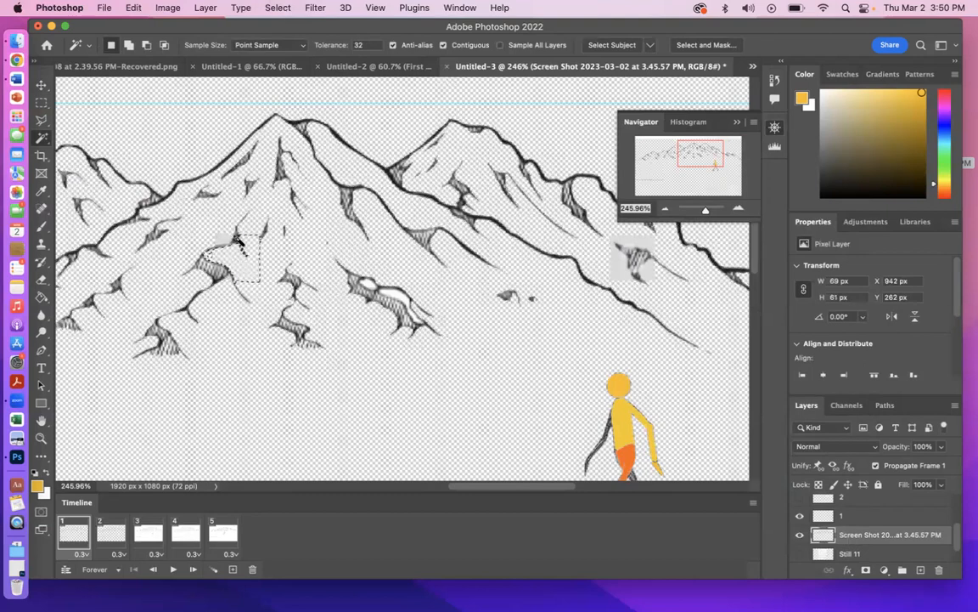
click(225, 241)
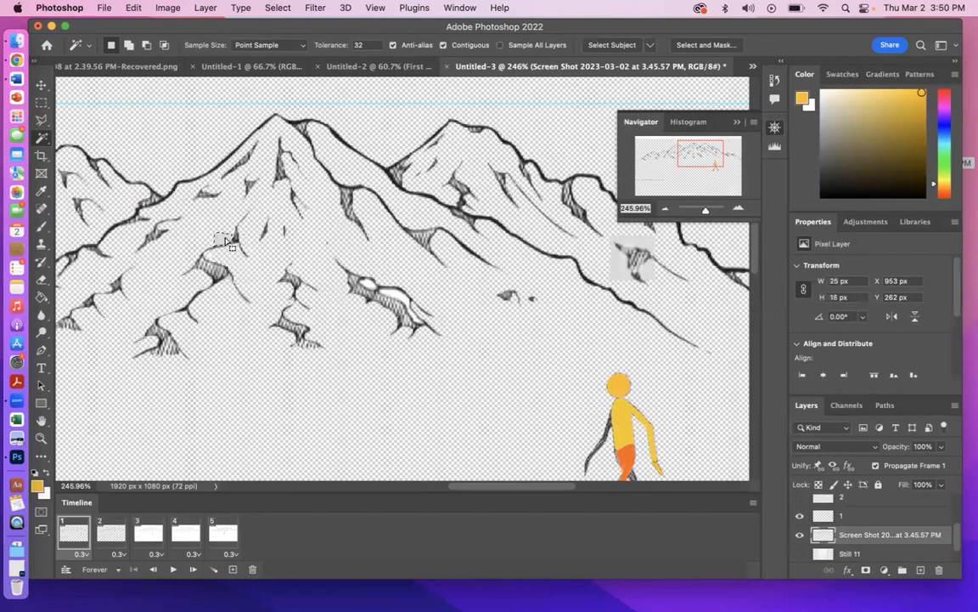
key(ctrl+d)
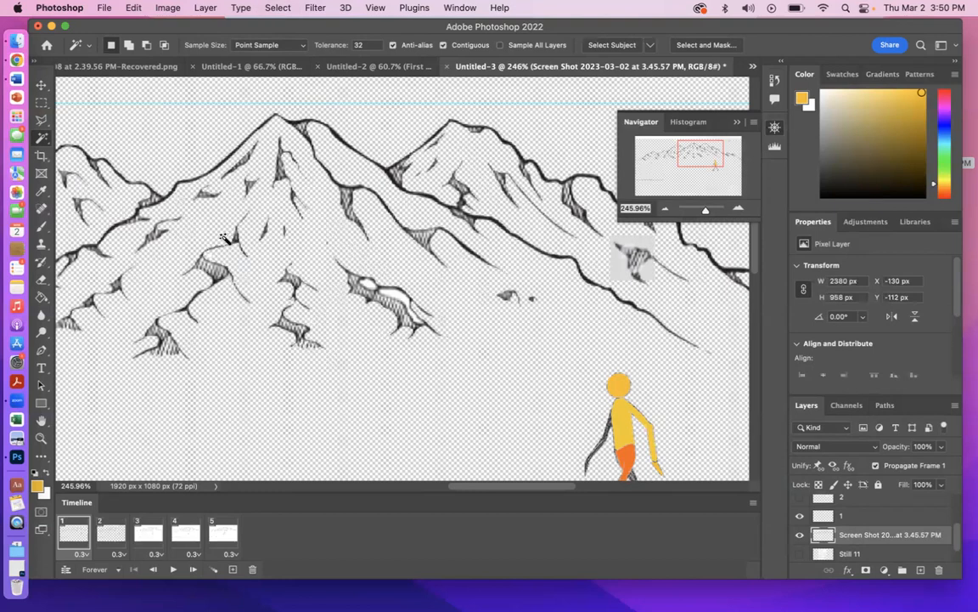
Delete both parts of the leftover grey square around the shading on the mountains' right slope, and deselect.
click(620, 275)
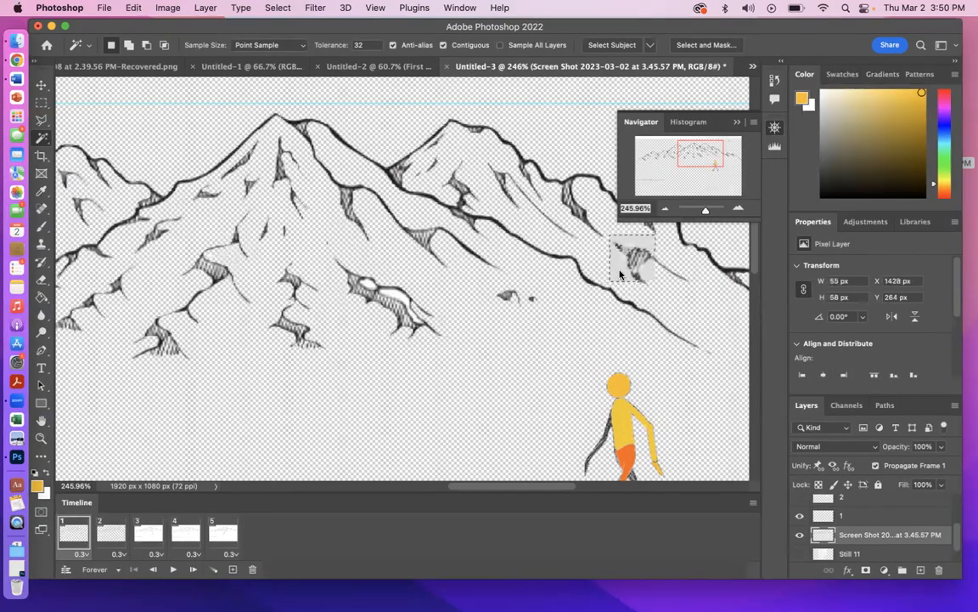
key(Delete)
click(649, 276)
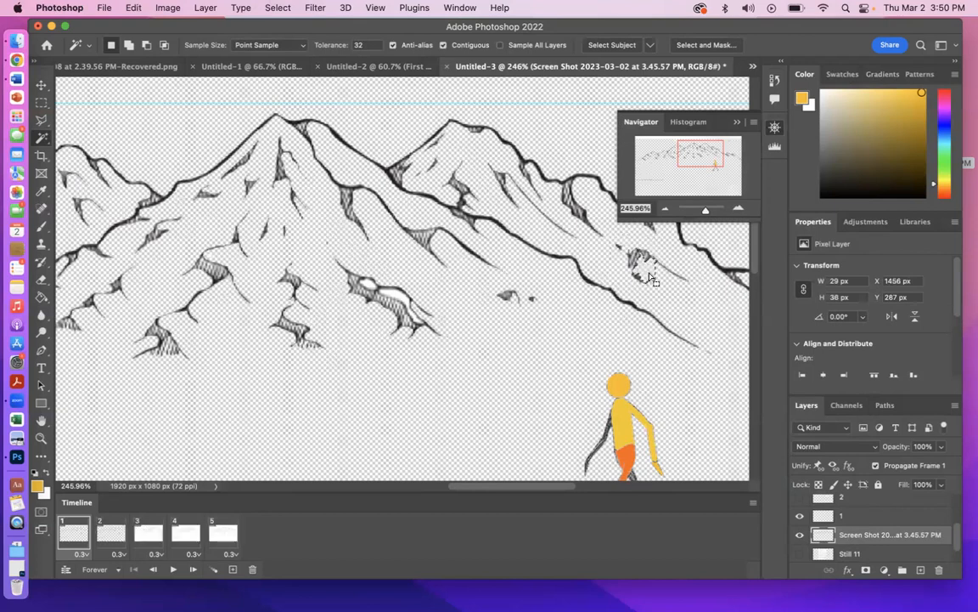
key(Delete)
key(ctrl+d)
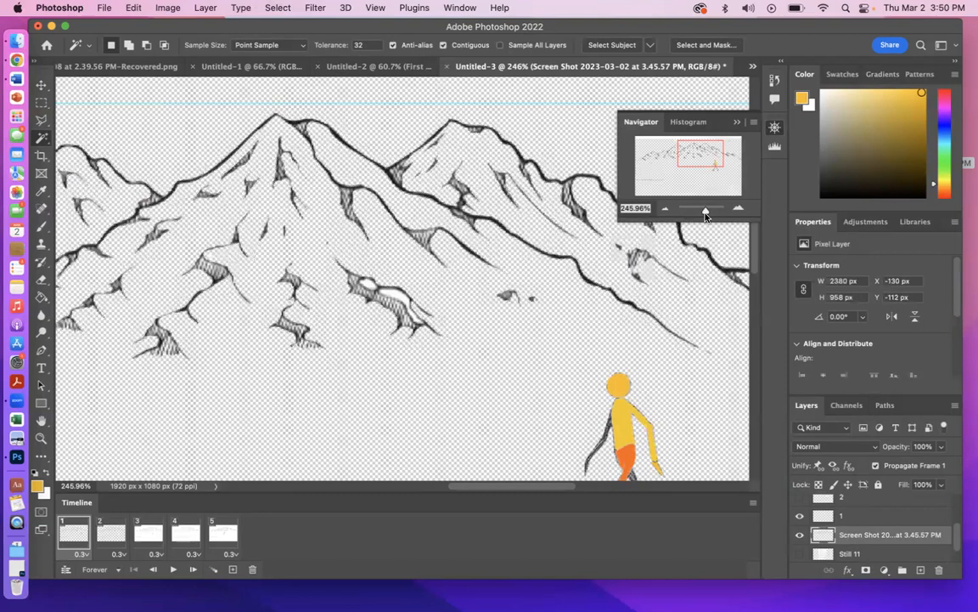
Enclose the faint caption line at the drawing's lower left in a rectangular marquee, delete it, and deselect.
drag(704, 212, 697, 212)
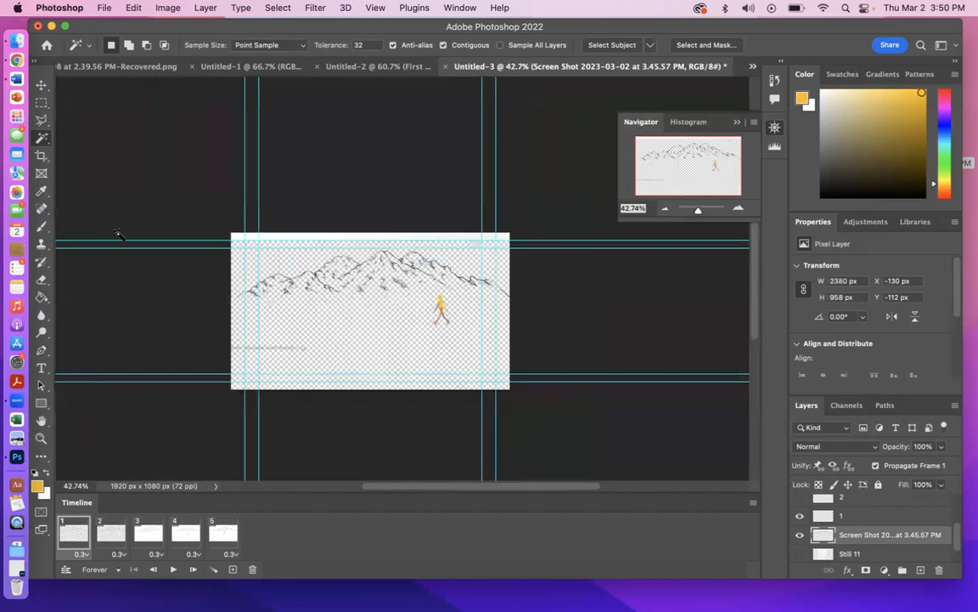
click(41, 102)
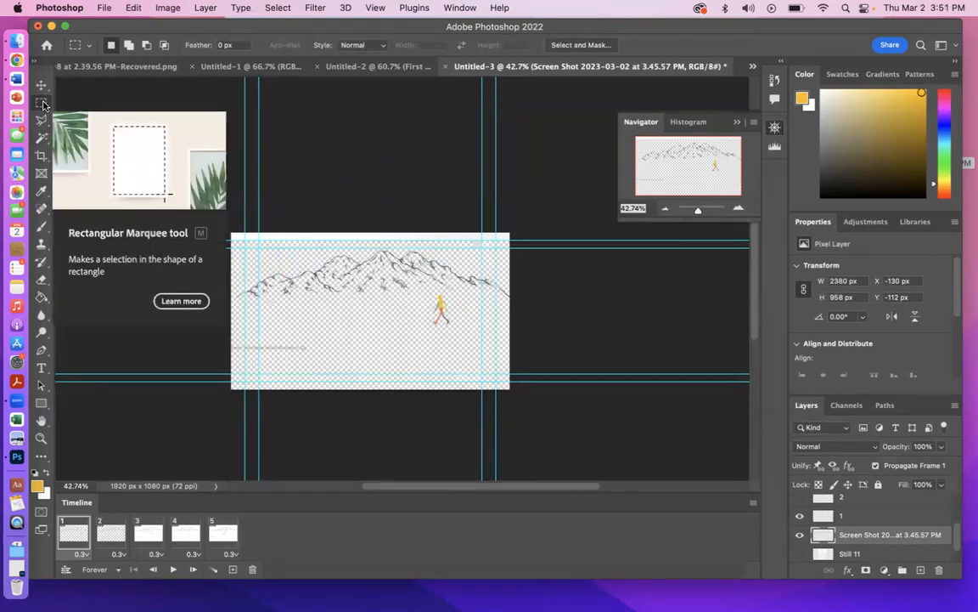
drag(319, 362, 219, 337)
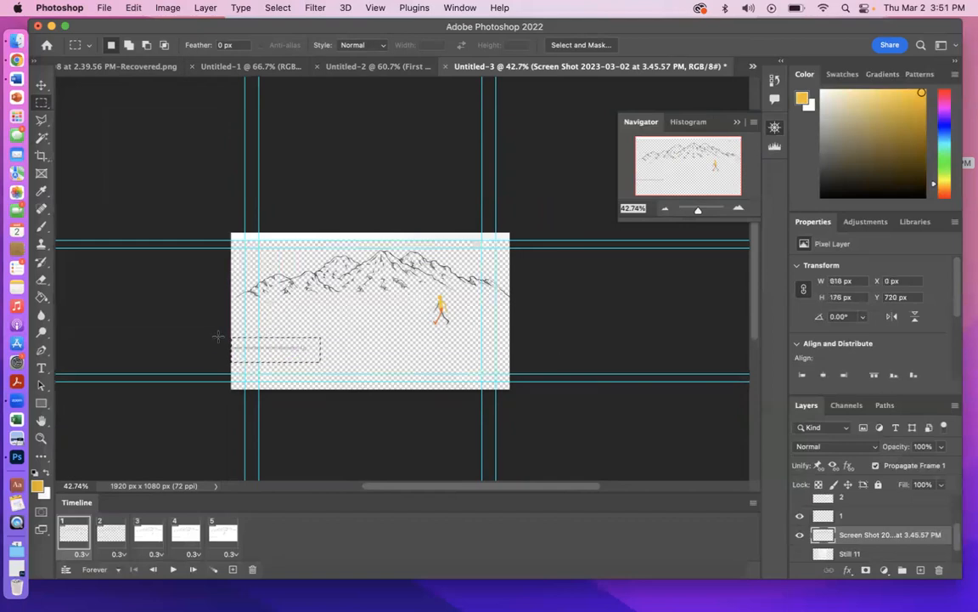
click(218, 336)
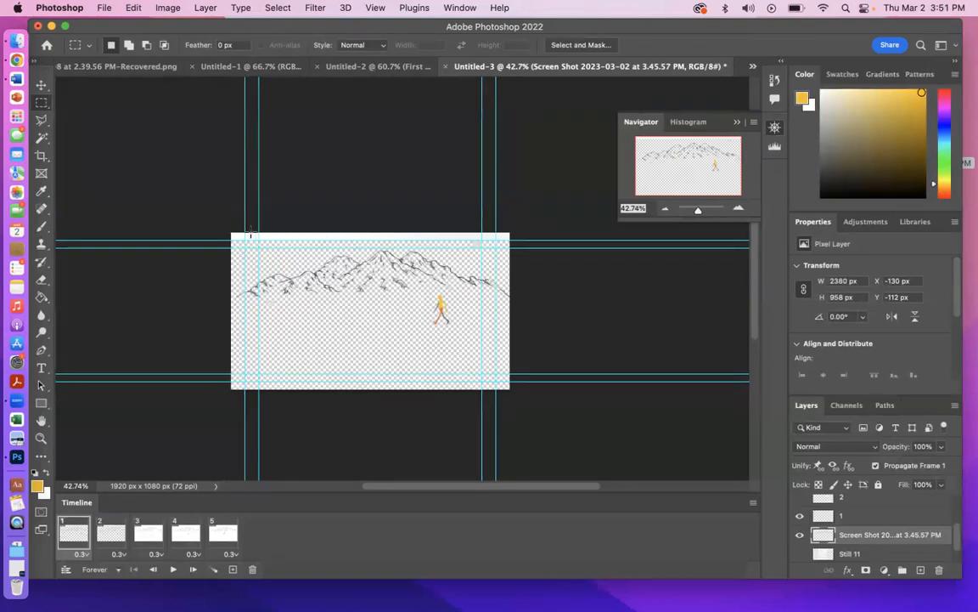
Cover the white strip along the canvas's upper edge with a full-width rectangular marquee above the peaks, delete it, and deselect.
drag(508, 245, 209, 216)
drag(271, 245, 269, 236)
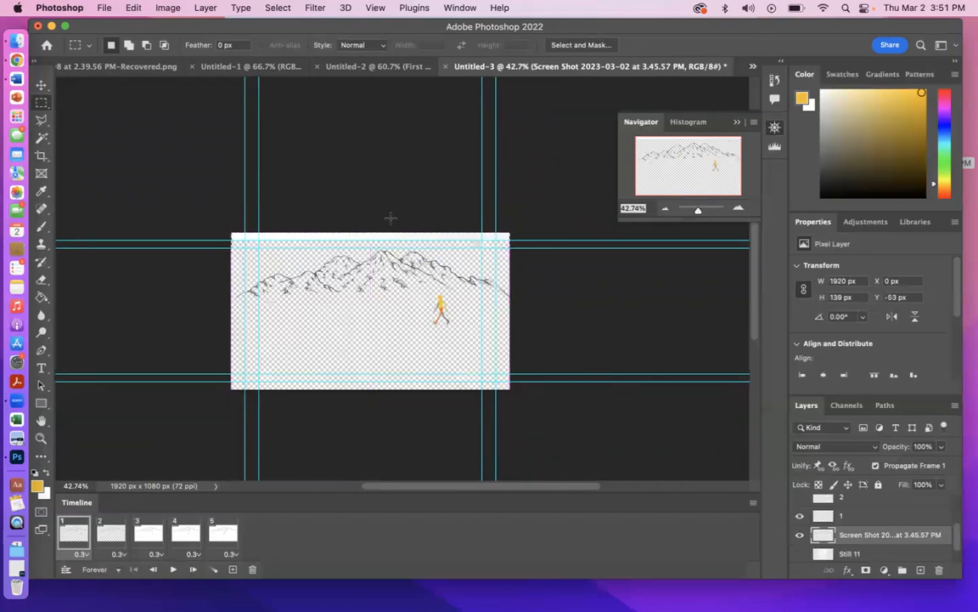
drag(703, 214, 703, 212)
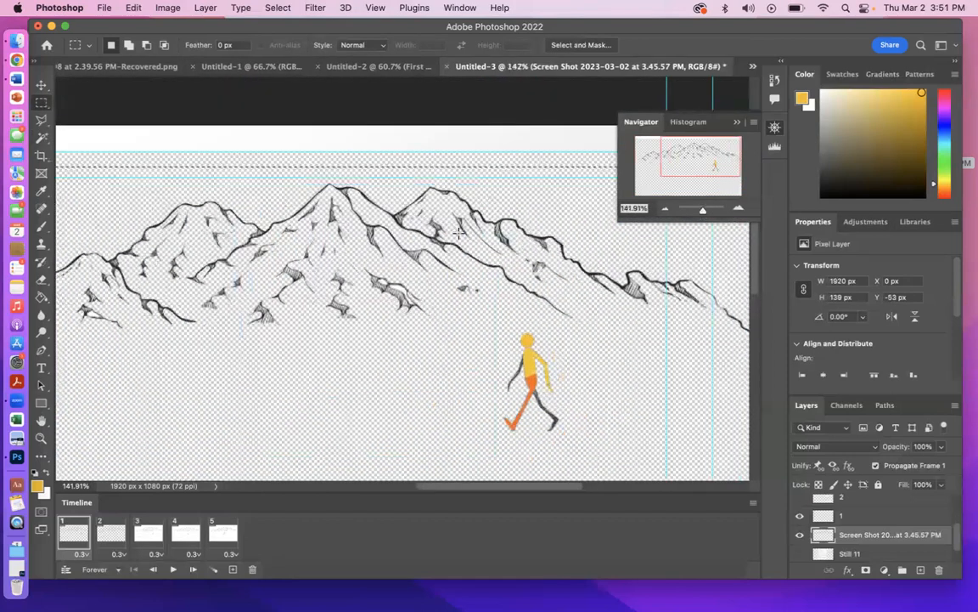
drag(455, 166, 454, 199)
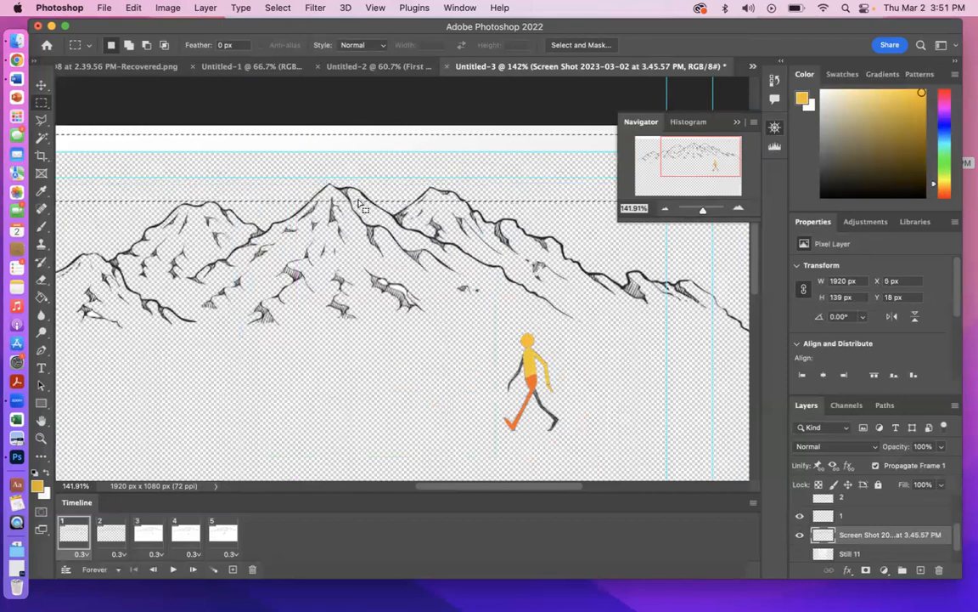
drag(389, 179, 384, 155)
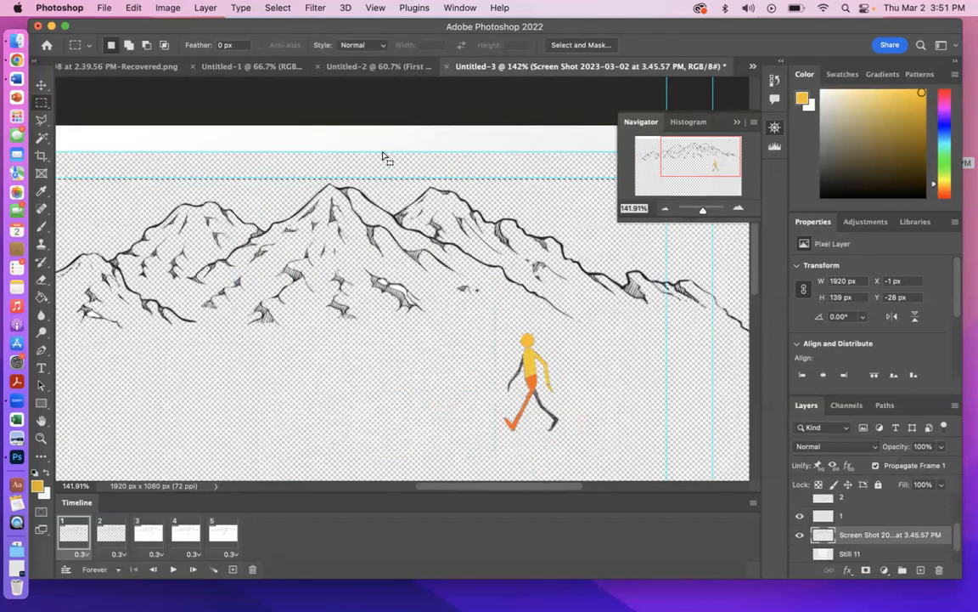
key(super+d)
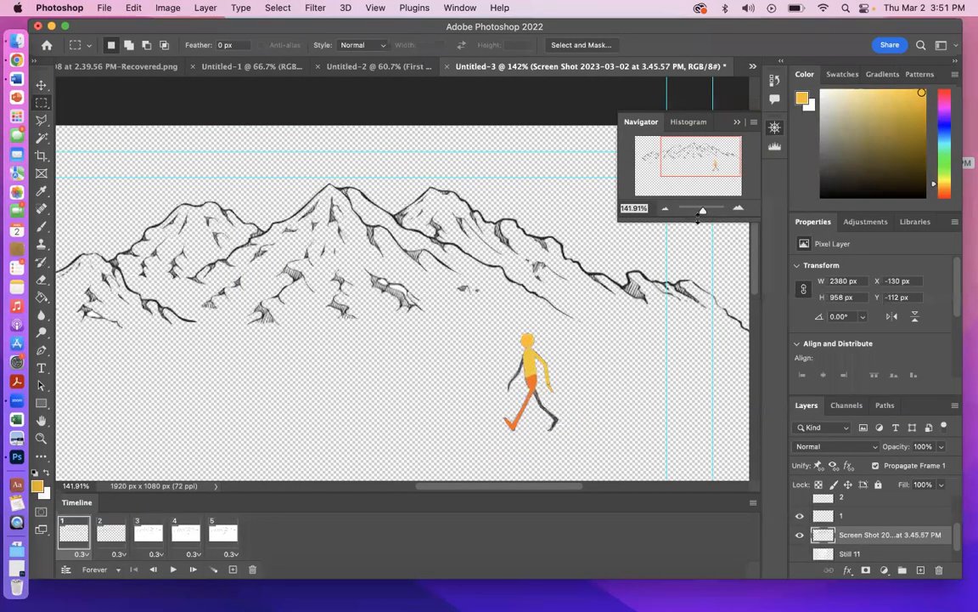
Add a new empty layer directly above the Background layer.
drag(701, 211, 700, 212)
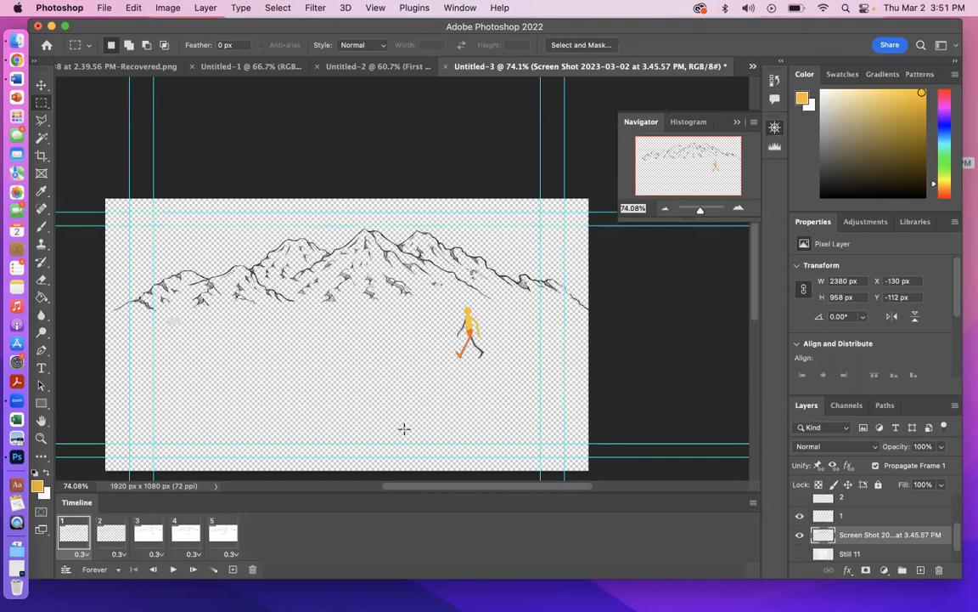
scroll(901, 544, down, 1)
click(896, 554)
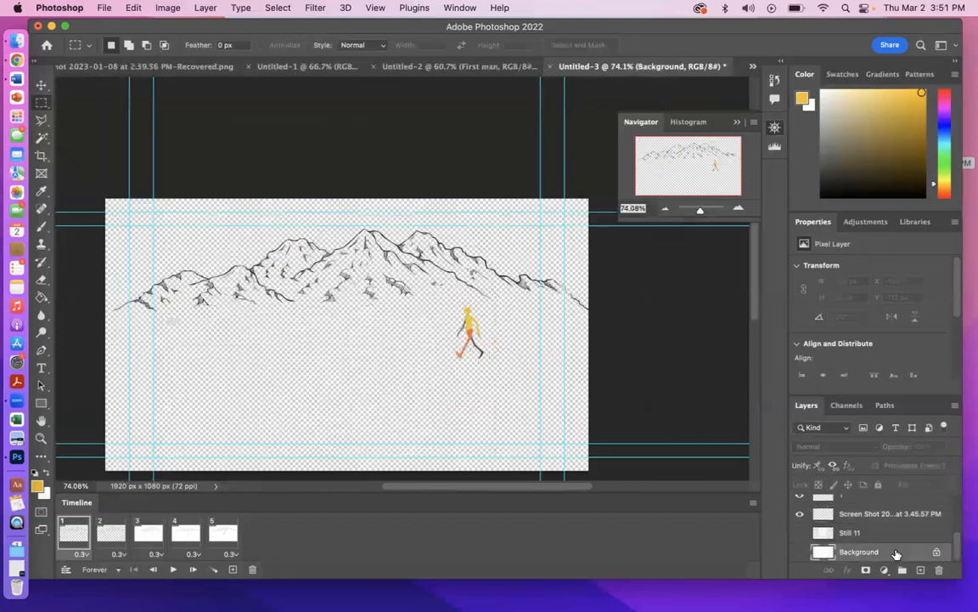
click(921, 571)
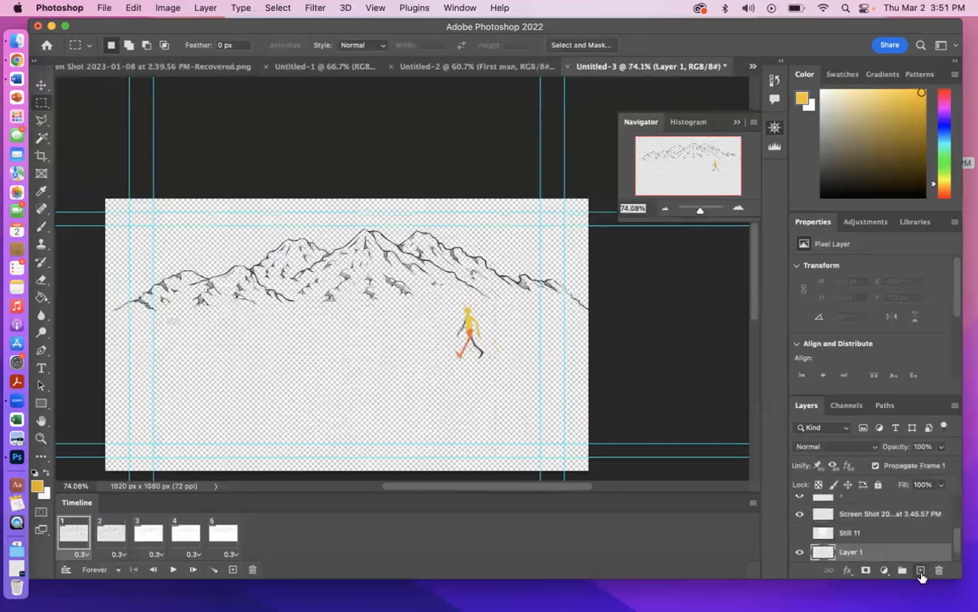
Switch to the Gradient tool and set the foreground color to a bright, fully saturated red.
click(43, 299)
click(43, 299)
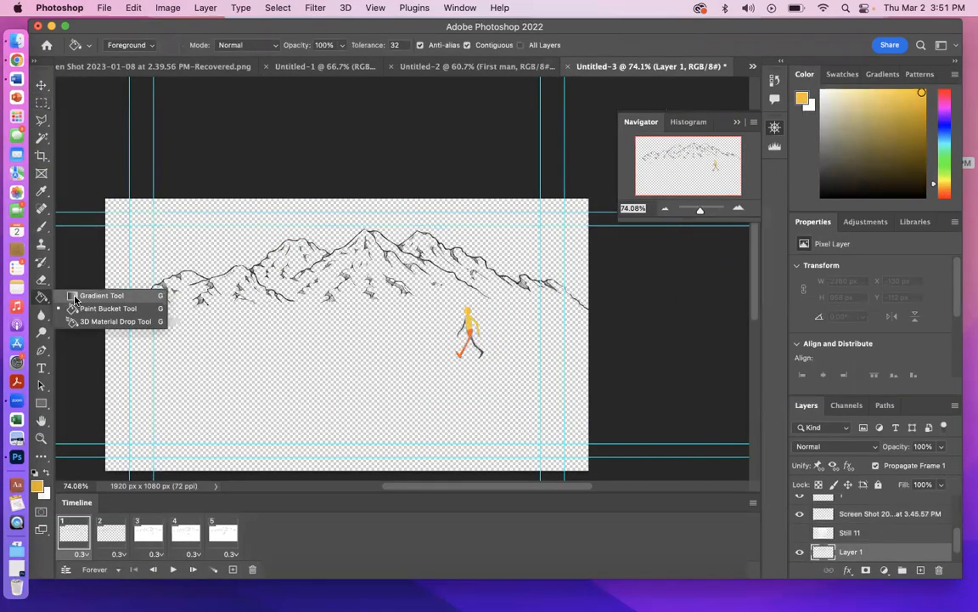
click(84, 297)
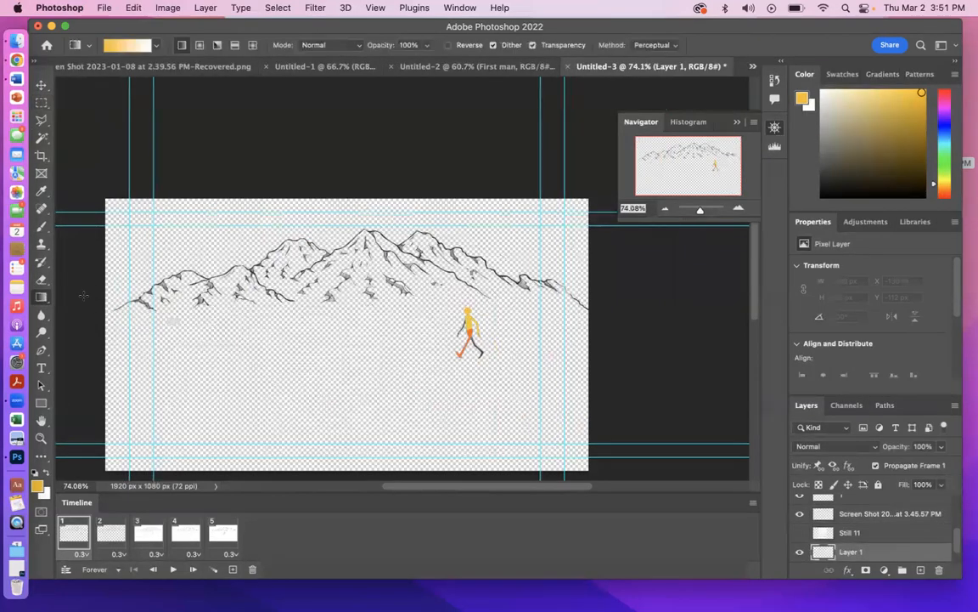
click(36, 490)
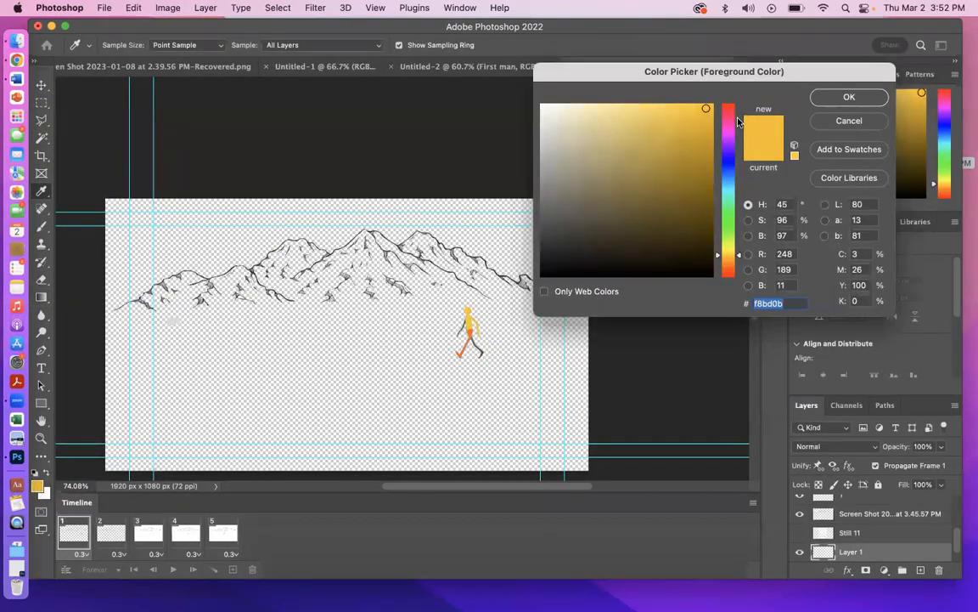
drag(628, 107, 657, 111)
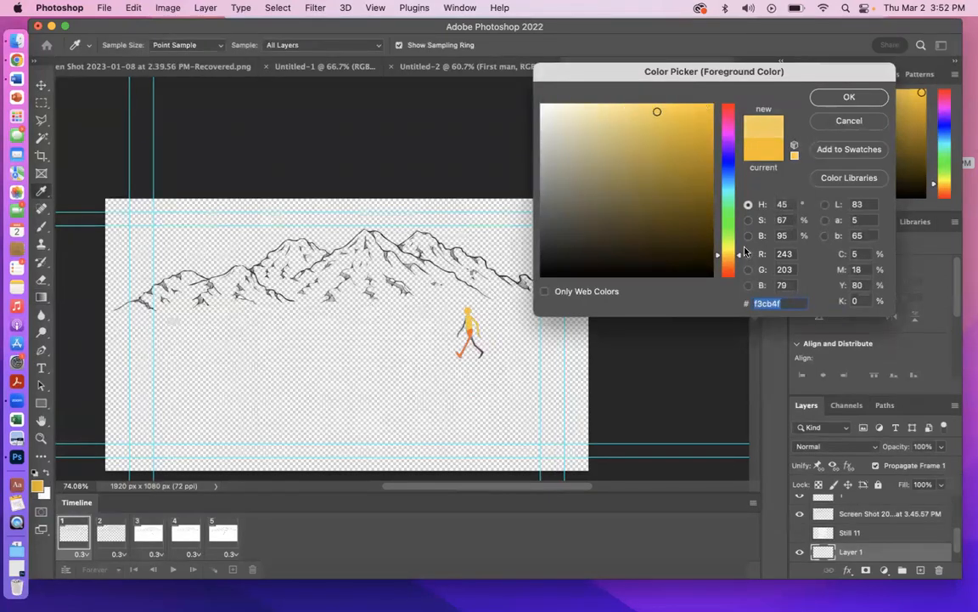
drag(740, 255, 740, 253)
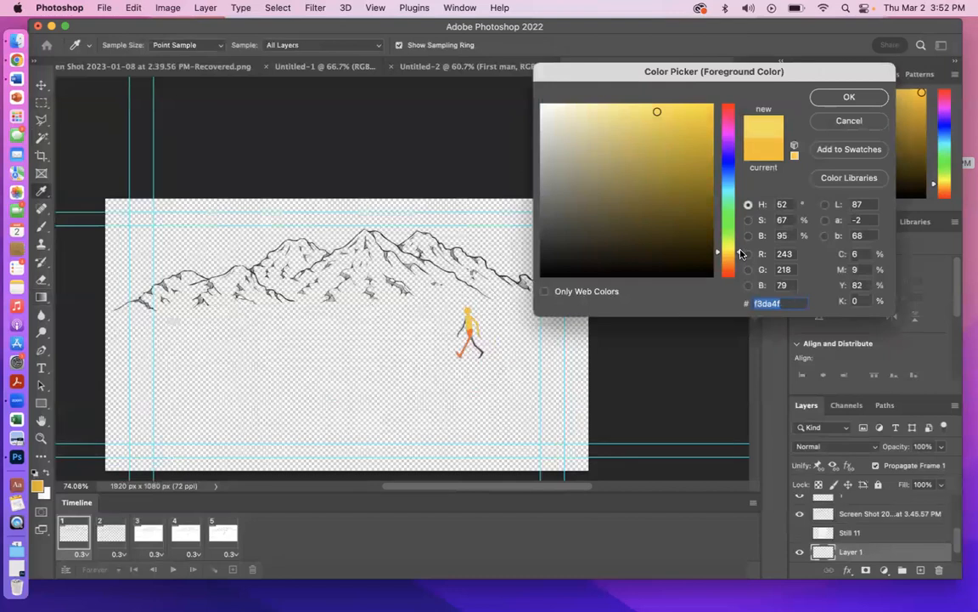
click(712, 107)
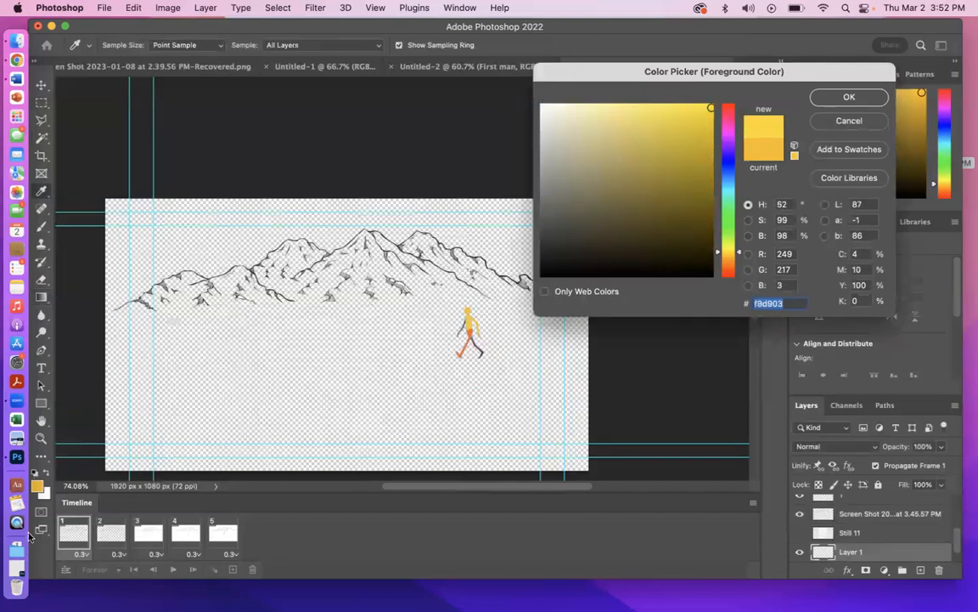
click(45, 497)
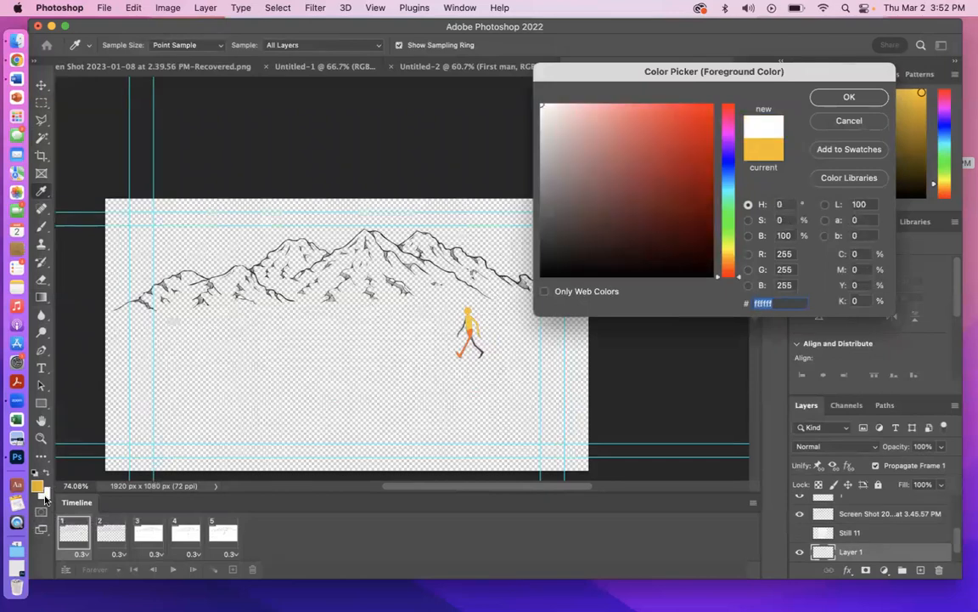
click(712, 107)
click(849, 97)
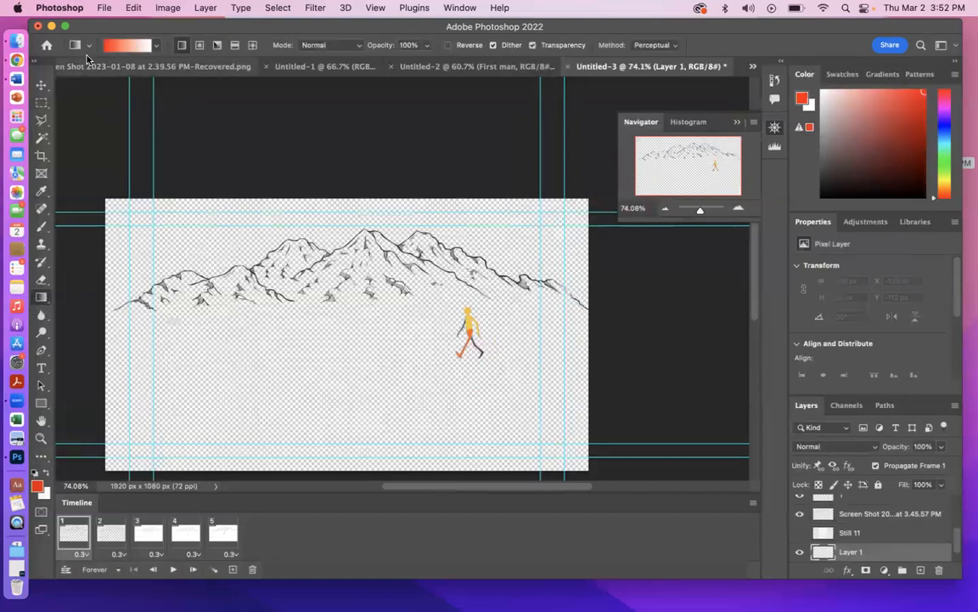
click(156, 47)
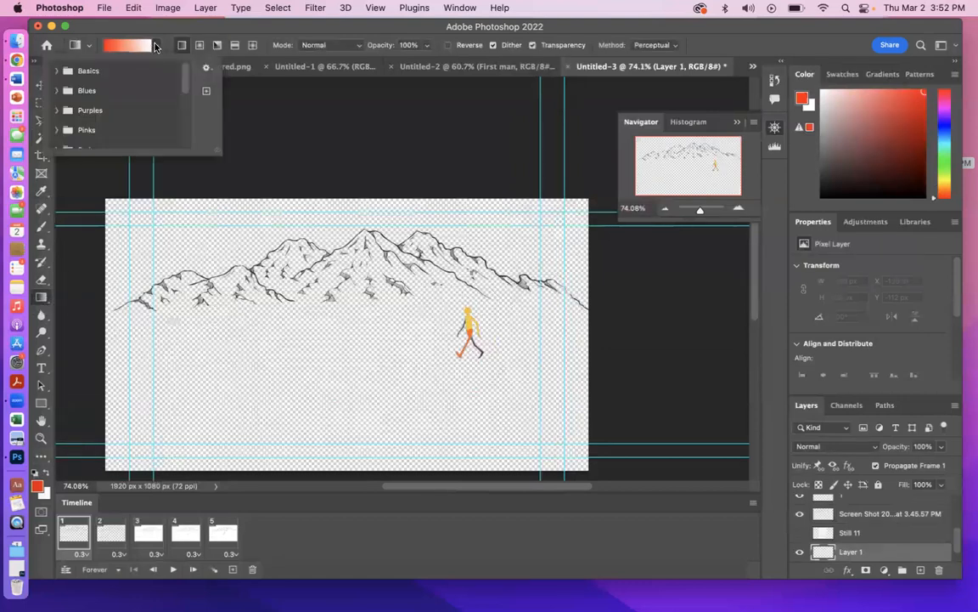
click(159, 45)
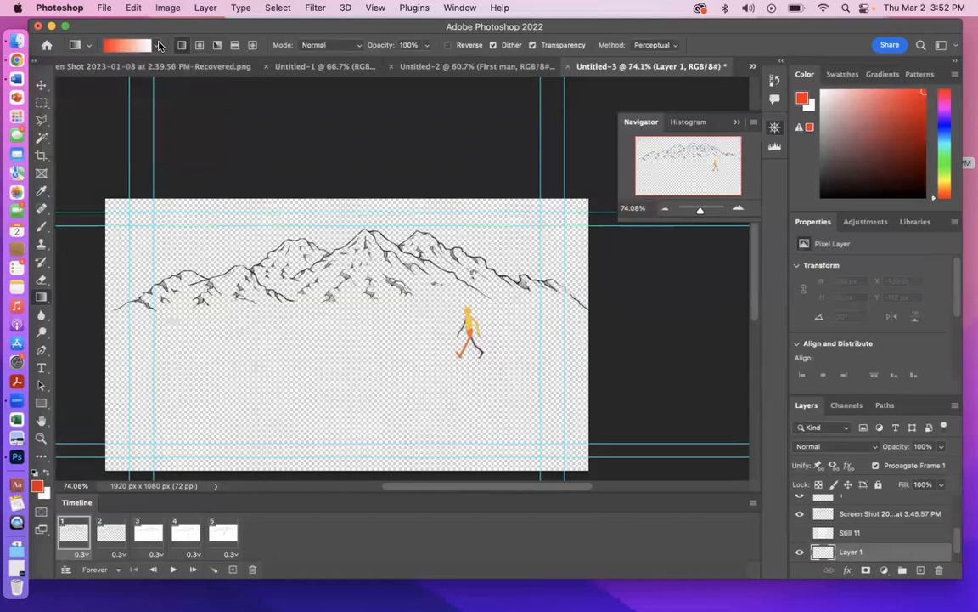
click(90, 47)
click(90, 47)
Edit the foreground-to-background gradient, setting the opacity stop at location 0% to 0% opacity.
click(110, 47)
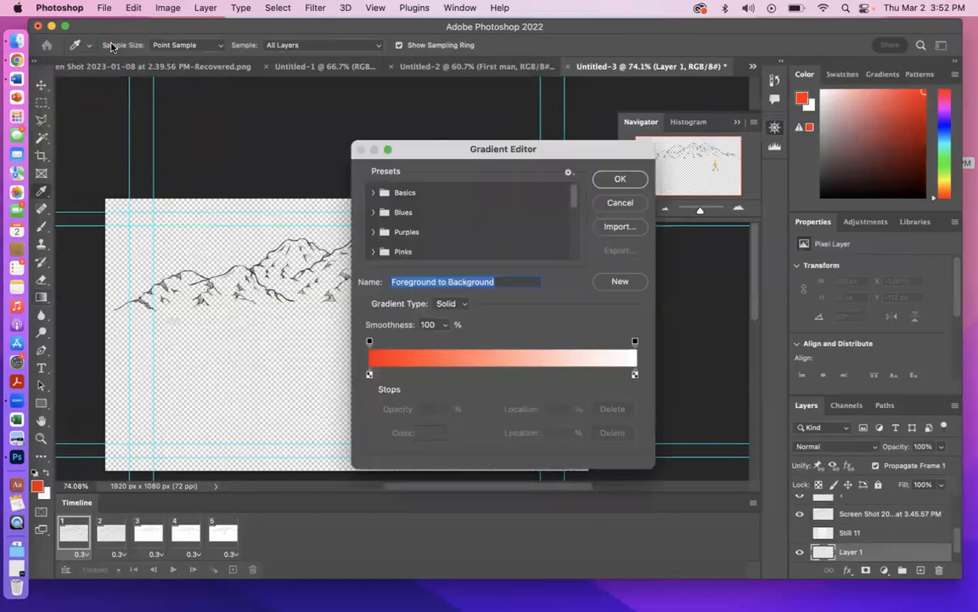
click(371, 375)
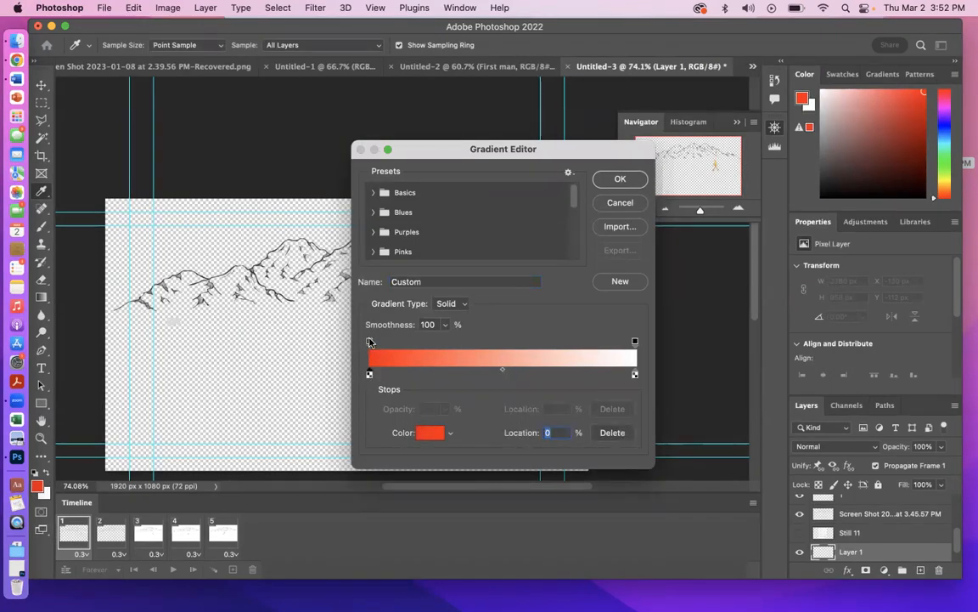
click(370, 341)
text(0)
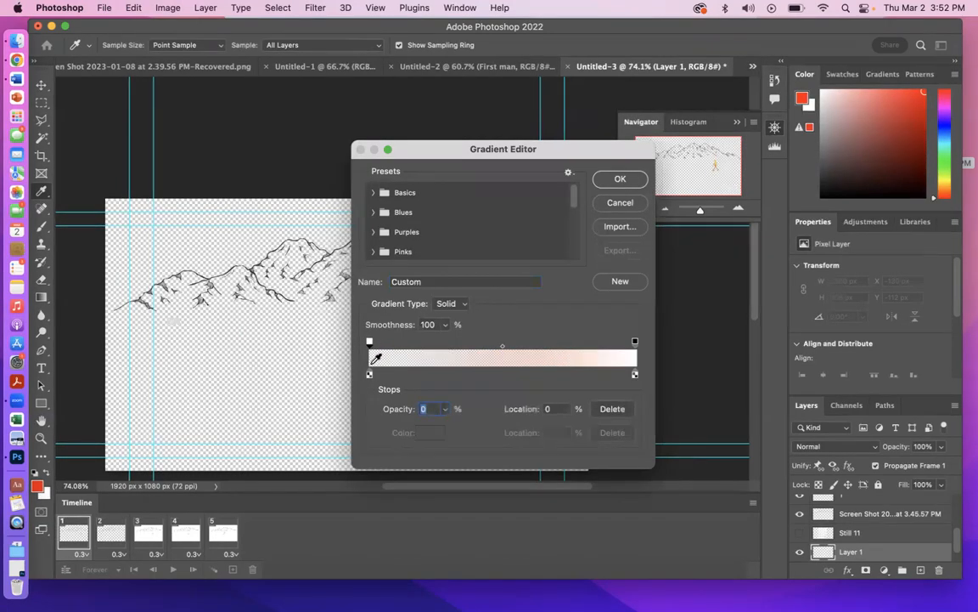
Set the gradient's color stop at location 0% to the fixed red fb0303.
click(369, 374)
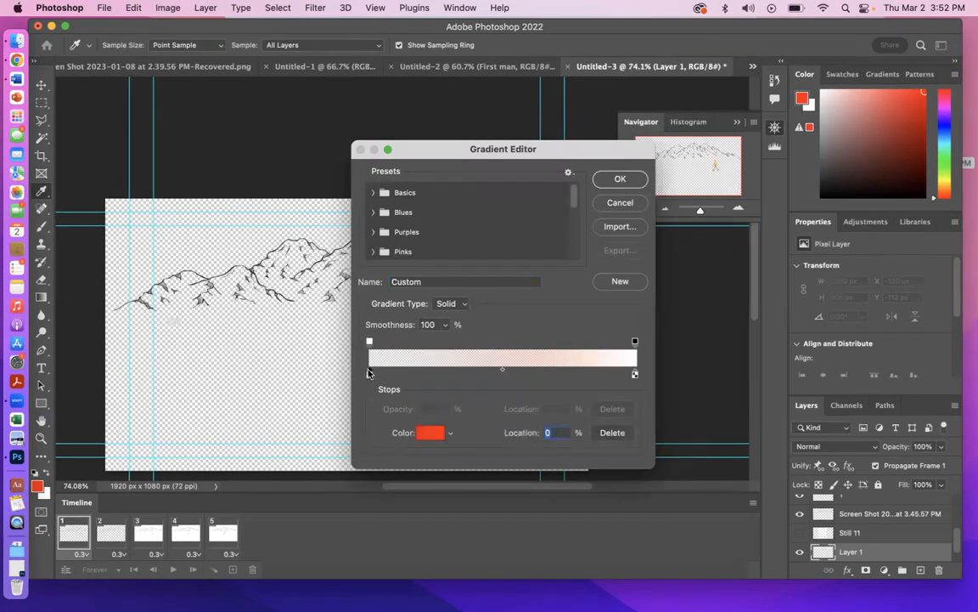
click(429, 434)
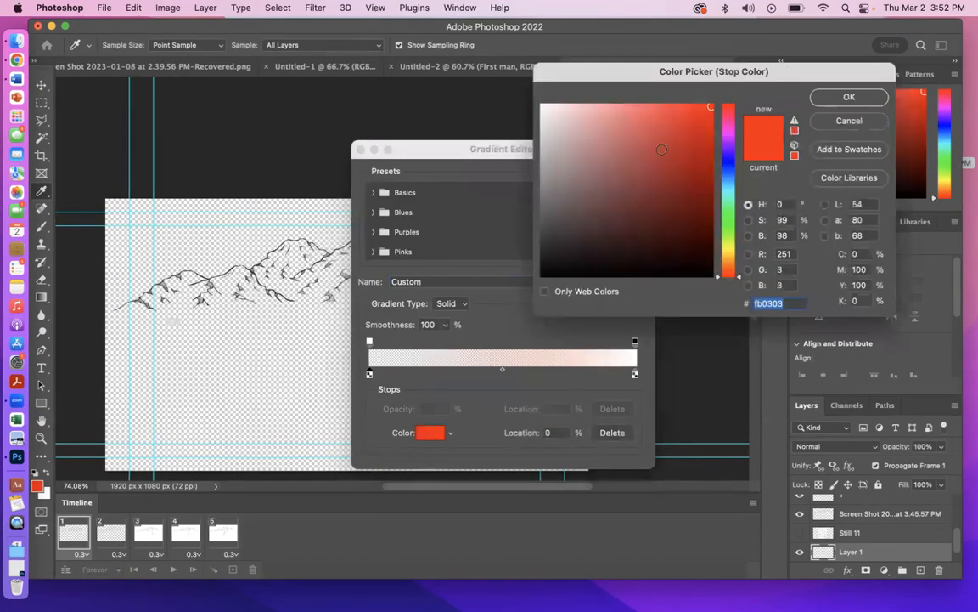
click(839, 97)
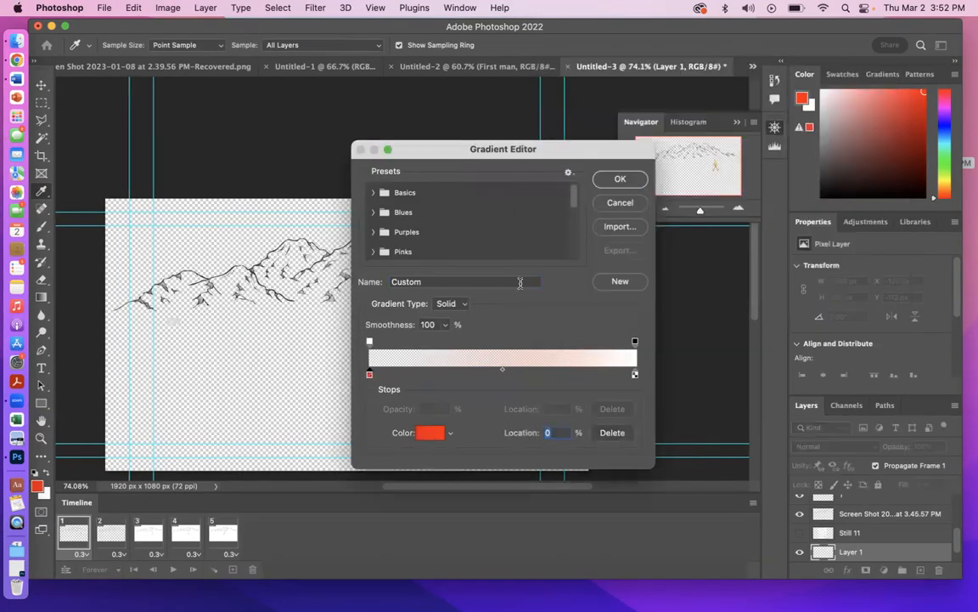
click(370, 341)
drag(372, 343, 369, 341)
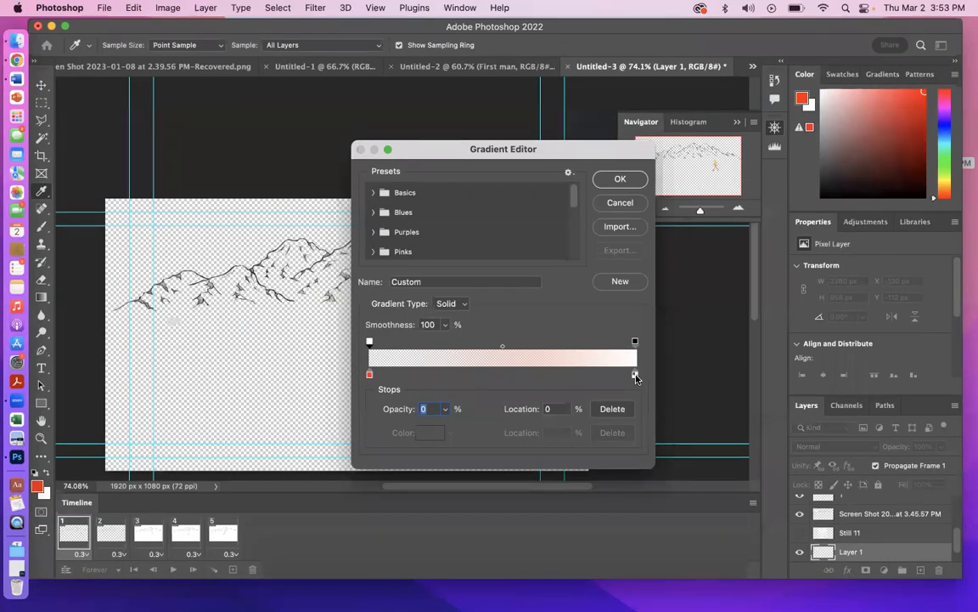
Set the gradient's color stop at location 100% to the bright yellow f8ef05.
click(636, 375)
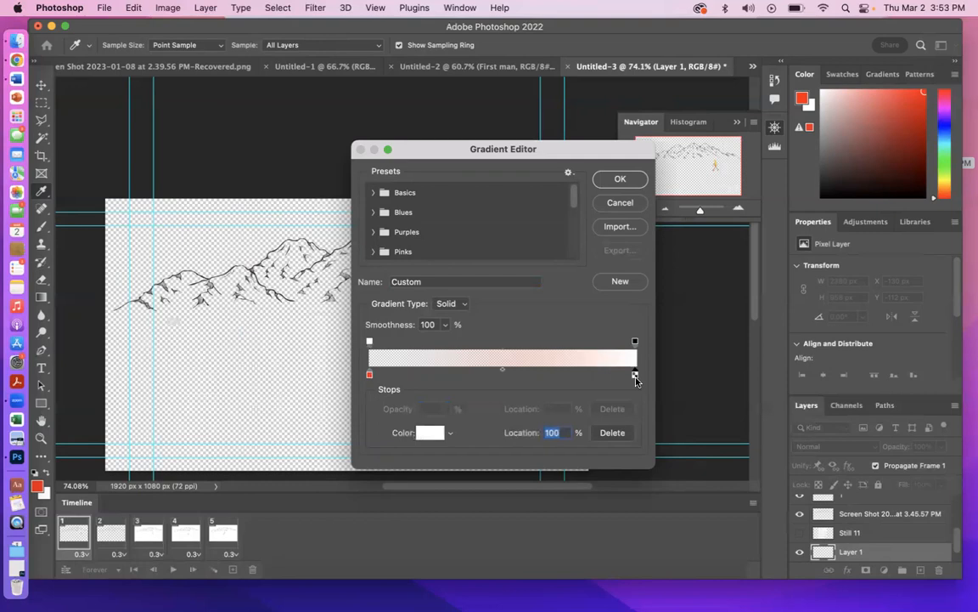
click(430, 433)
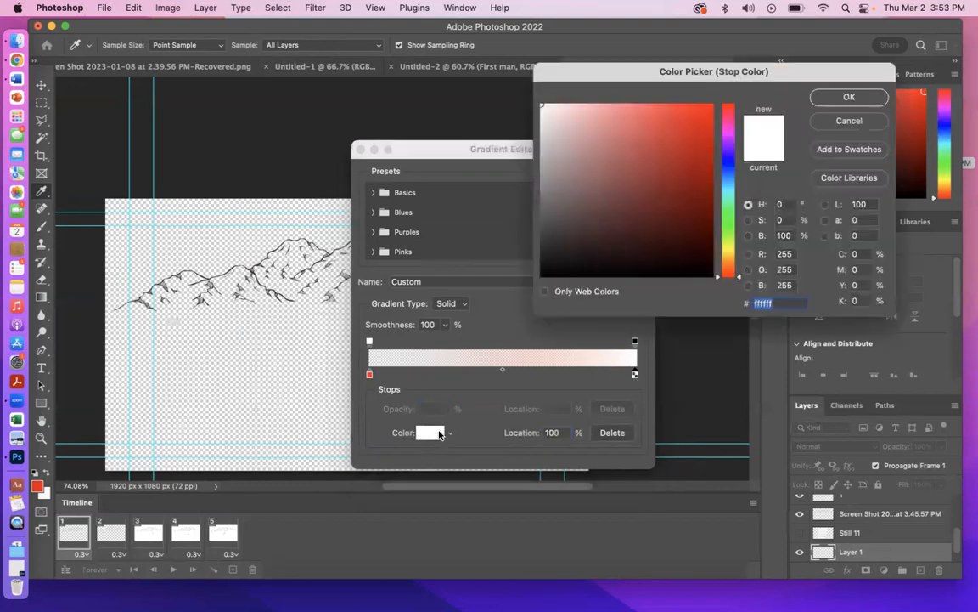
drag(737, 256, 737, 248)
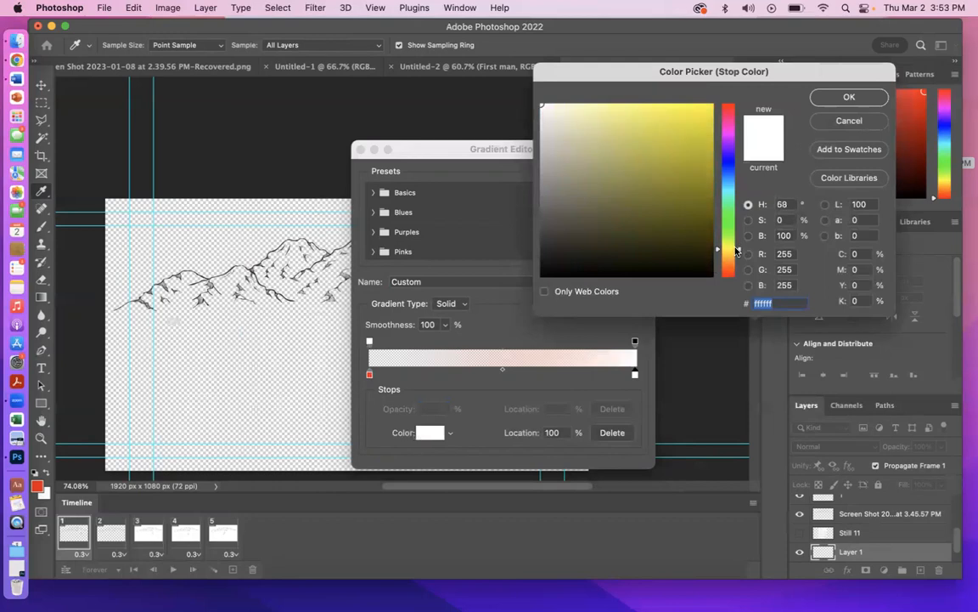
click(709, 108)
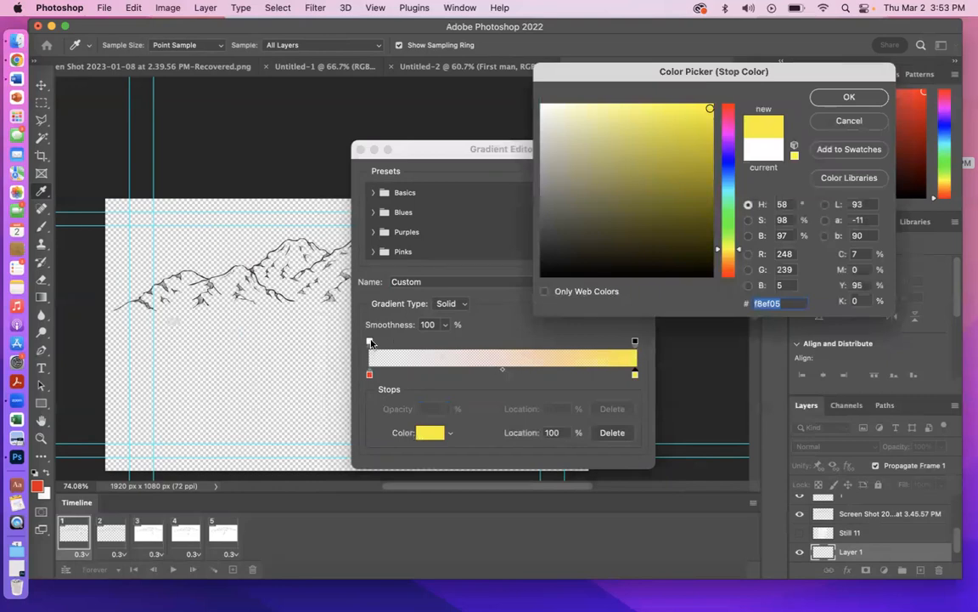
click(841, 97)
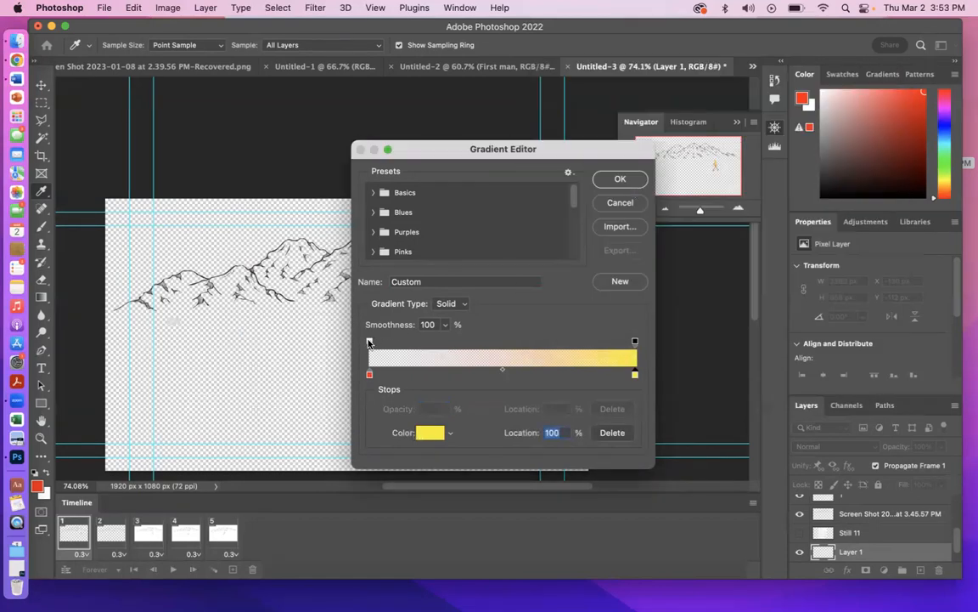
Set the gradient's opacity stop at location 0% to 100% opacity.
click(369, 341)
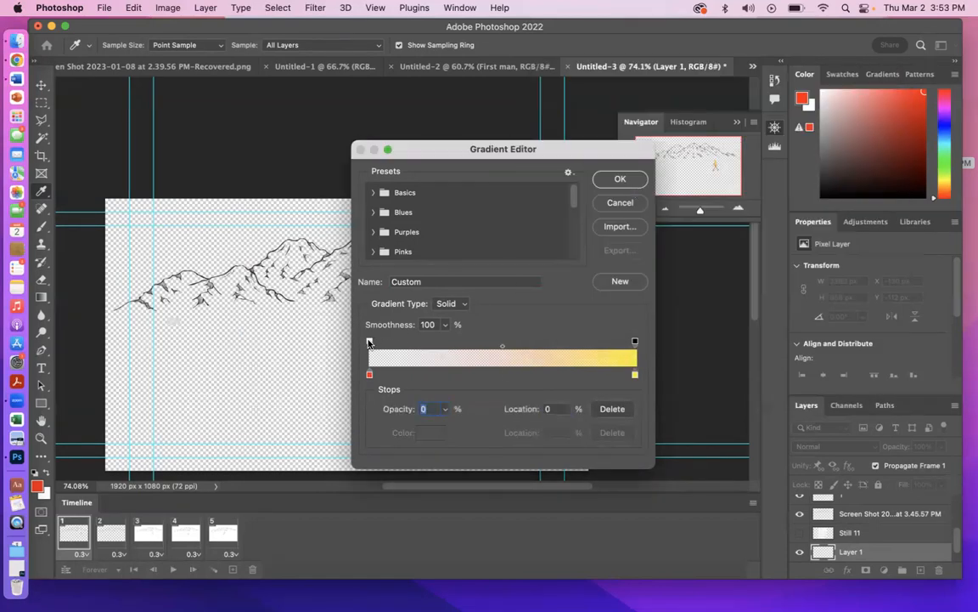
mouse_move(502, 346)
mouse_down()
mouse_move(488, 348)
mouse_move(504, 346)
mouse_up()
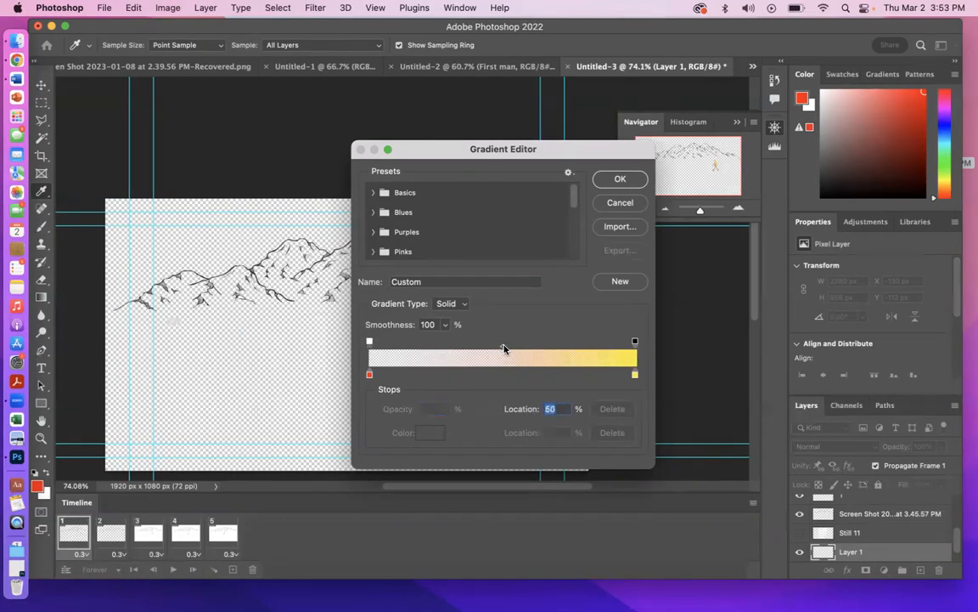
click(369, 342)
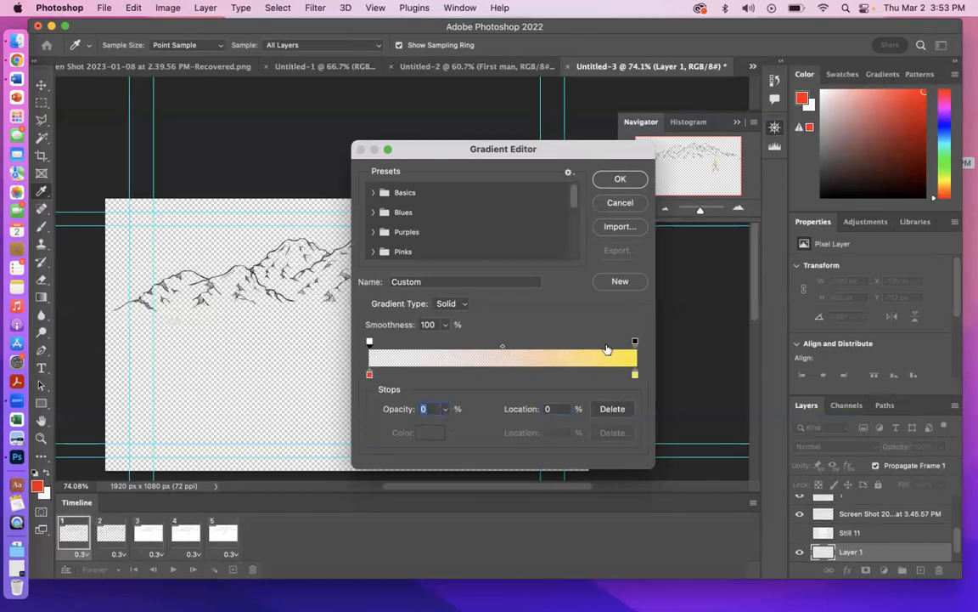
click(637, 342)
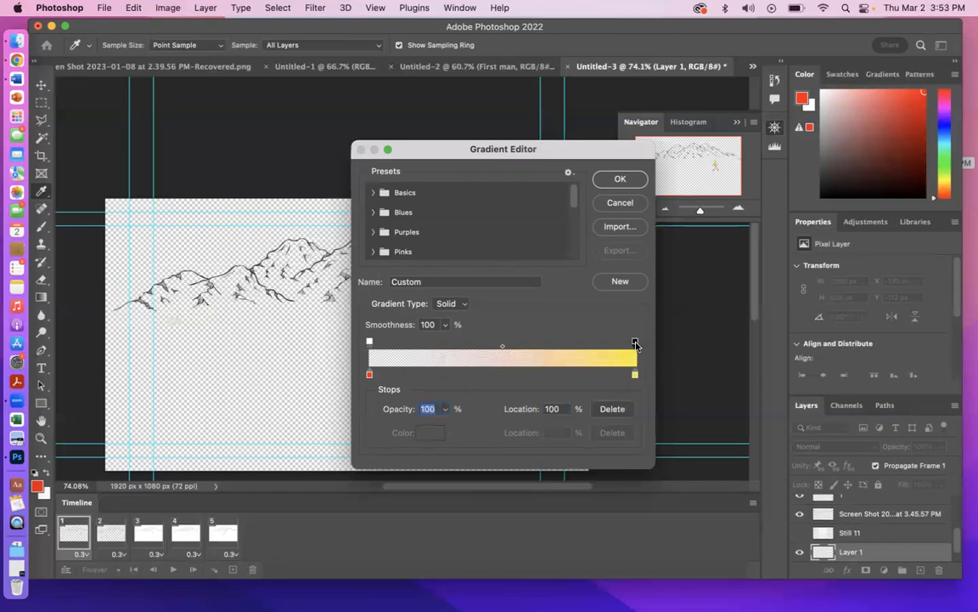
click(370, 341)
text(100)
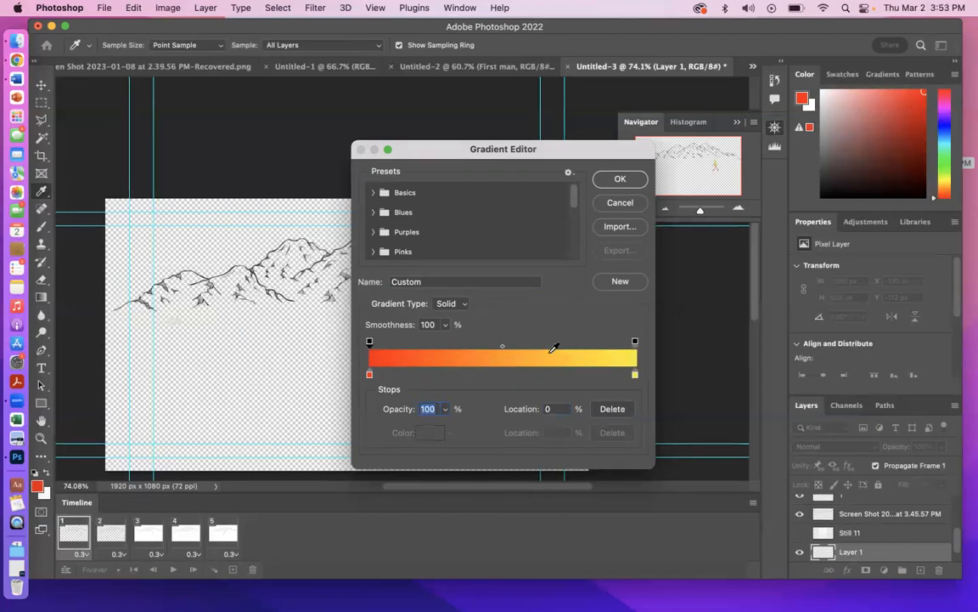
Keep red fb0303 for the start color stop and accept the custom red-to-yellow gradient.
click(369, 374)
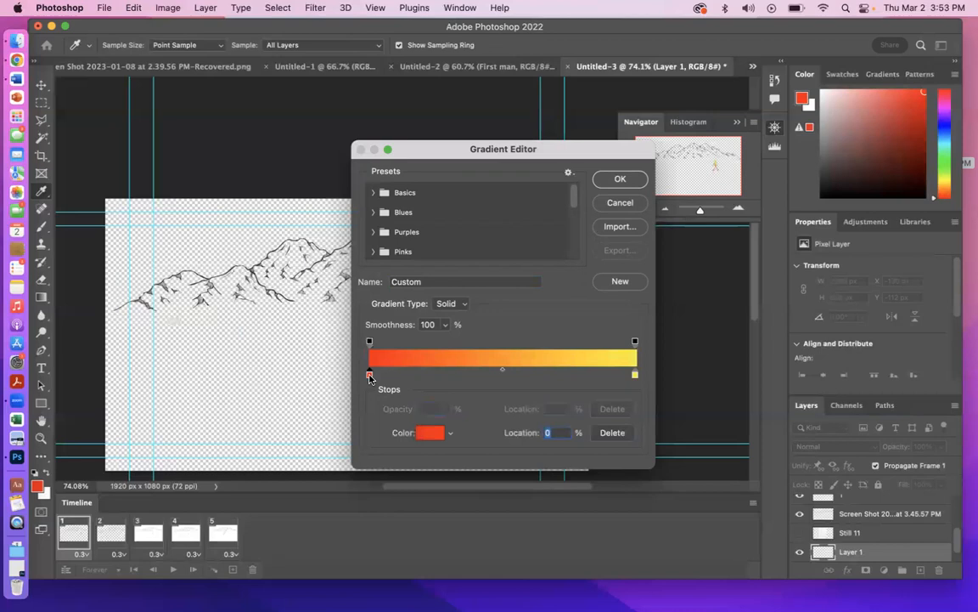
click(431, 434)
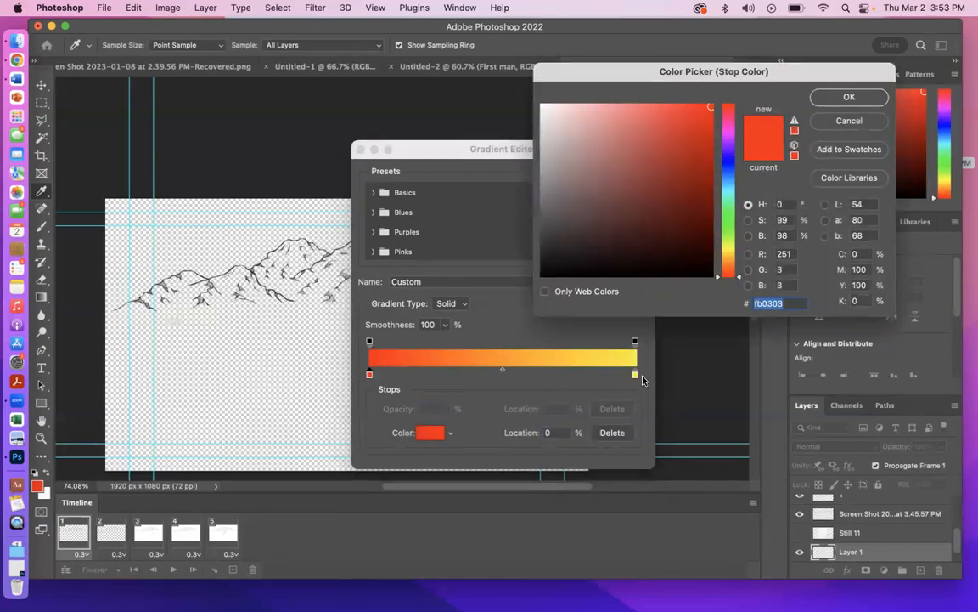
click(846, 97)
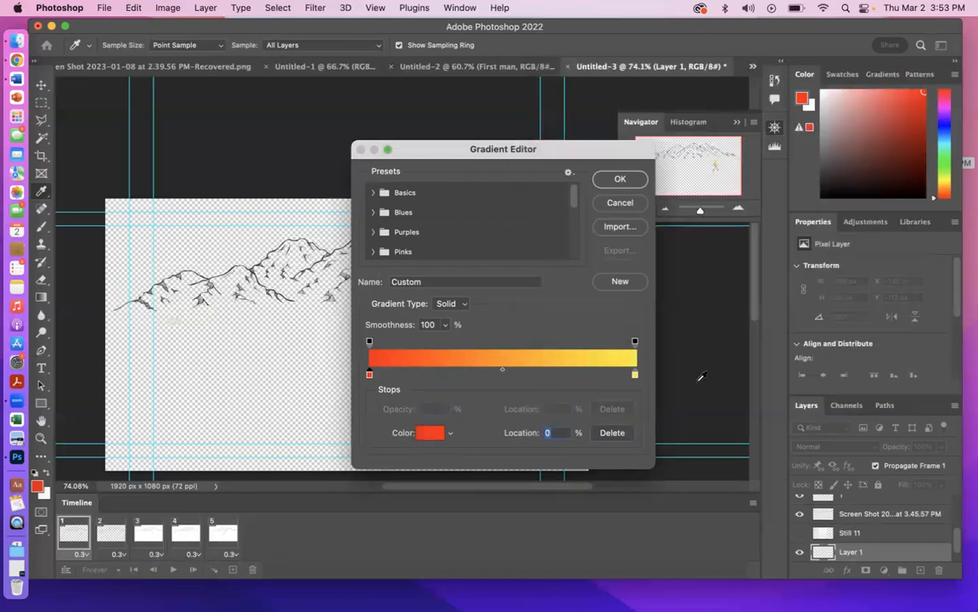
click(635, 374)
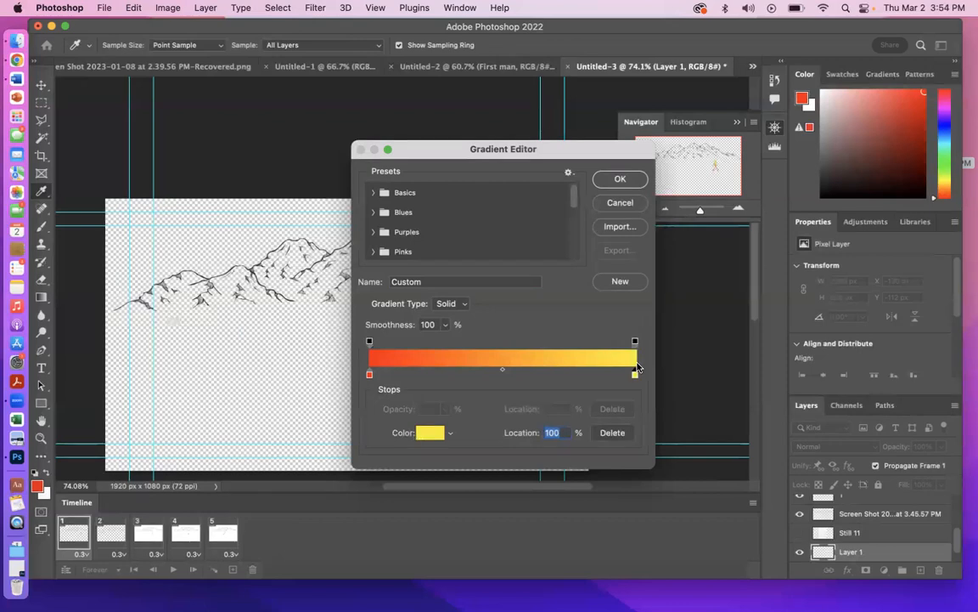
click(619, 180)
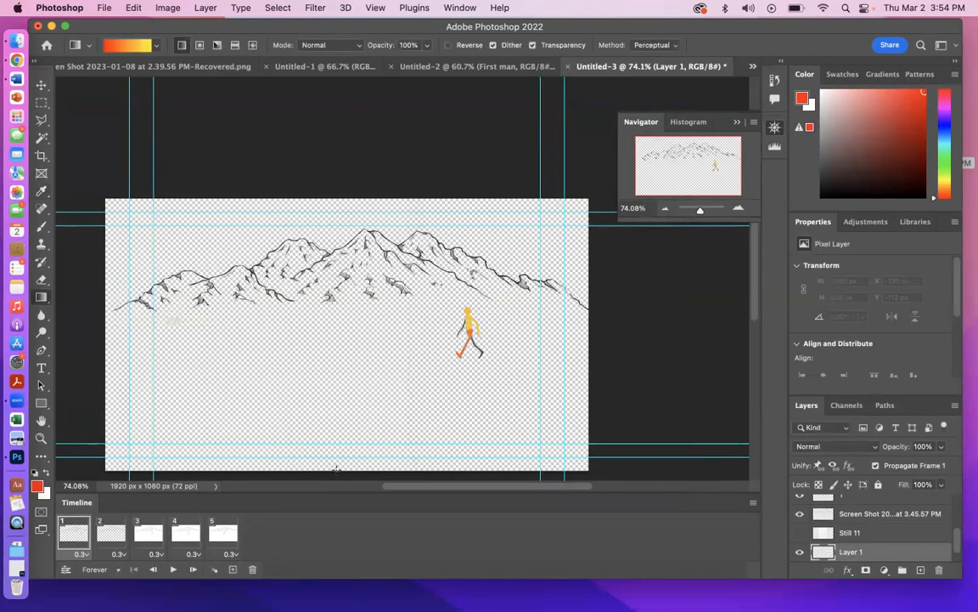
Fill Layer 1 with the linear gradient, undo it, and redraw it slightly tilted from red near the canvas's lower edge to yellow around the peaks.
drag(337, 469, 339, 253)
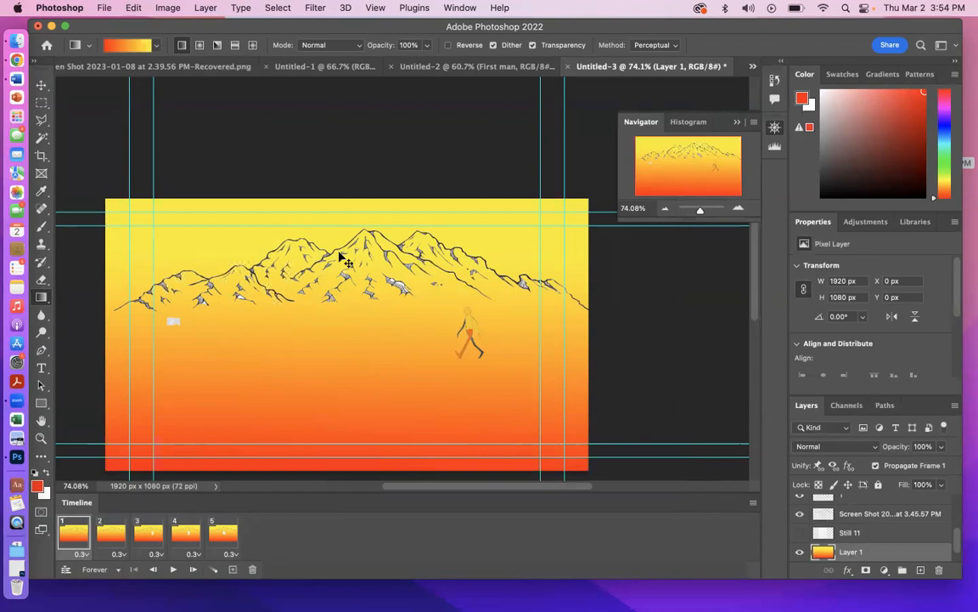
key(super+z)
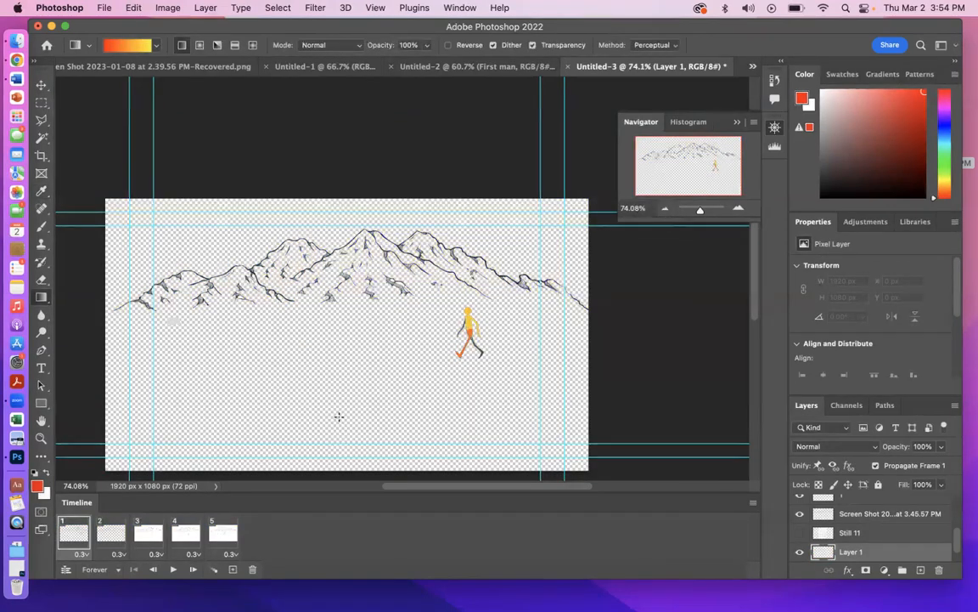
drag(339, 416, 332, 237)
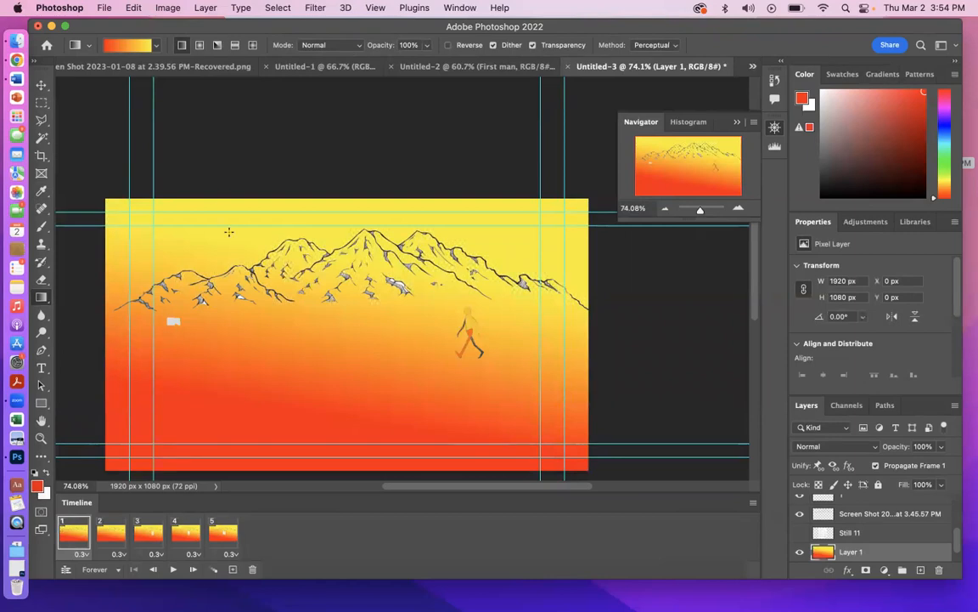
On the mountain screenshot layer, erase the leftover gray patch below the leftmost slopes with the Eraser tool.
drag(700, 215, 703, 215)
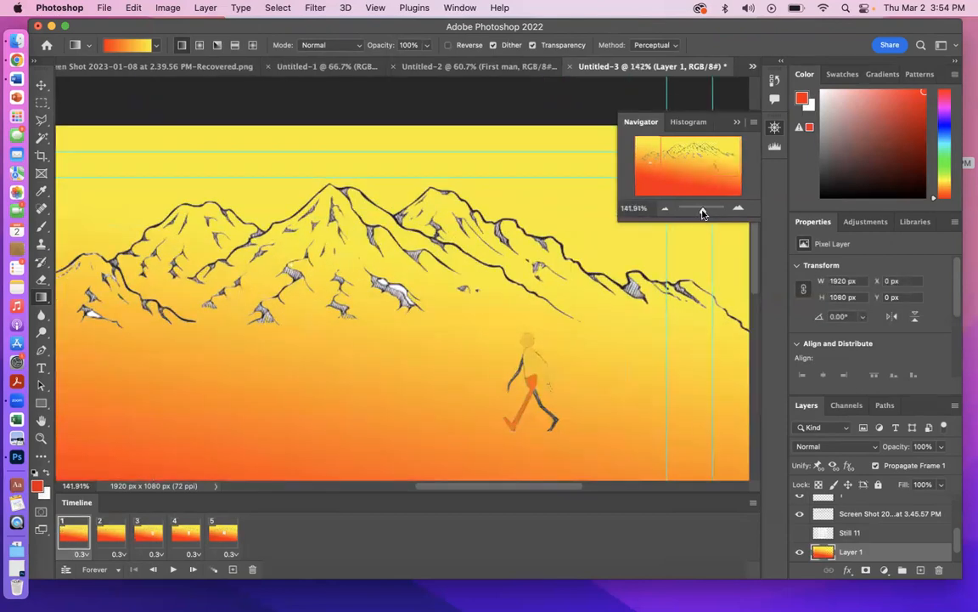
drag(701, 212, 702, 211)
click(693, 154)
drag(676, 157, 651, 161)
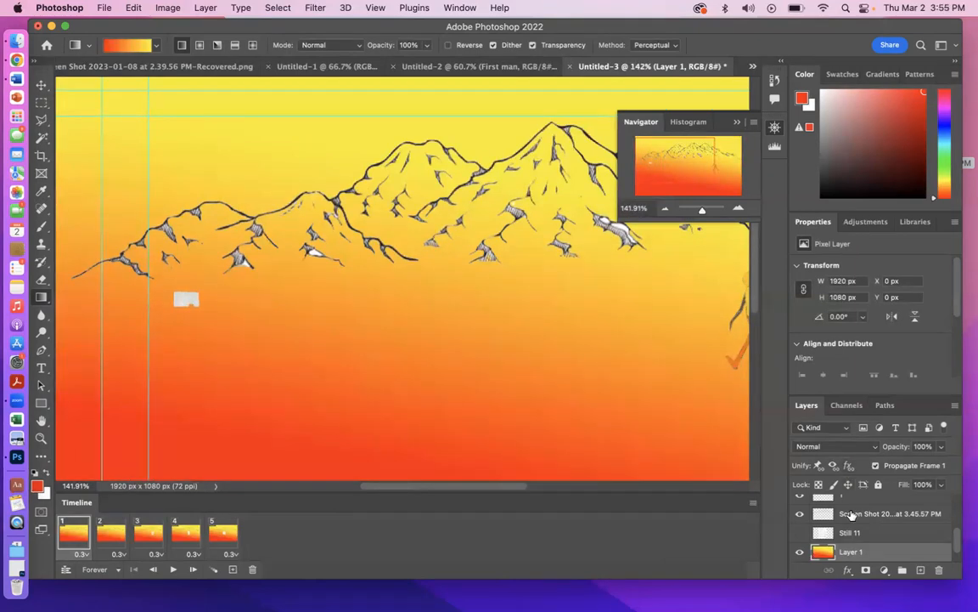
scroll(851, 510, up, 2)
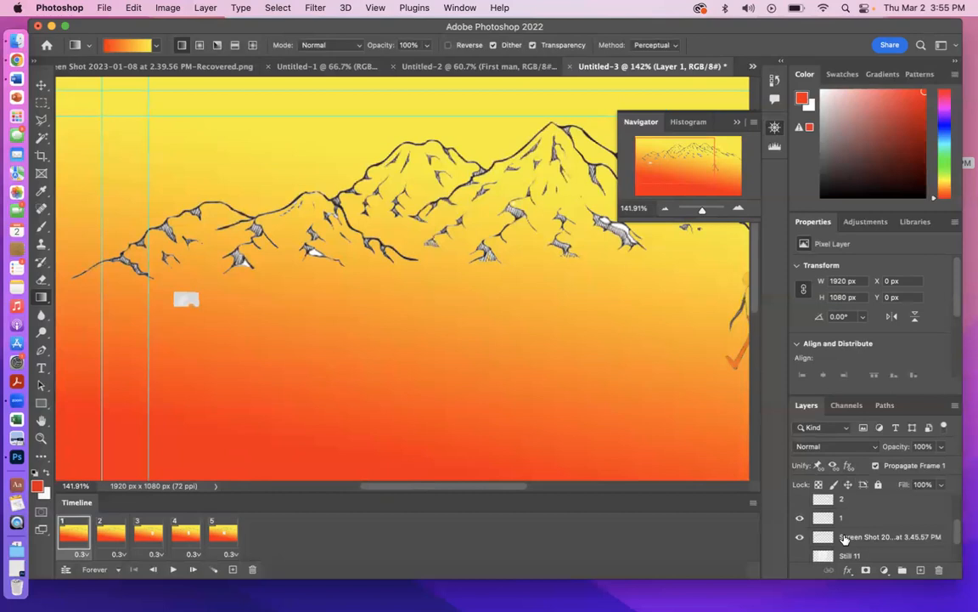
click(842, 535)
click(799, 539)
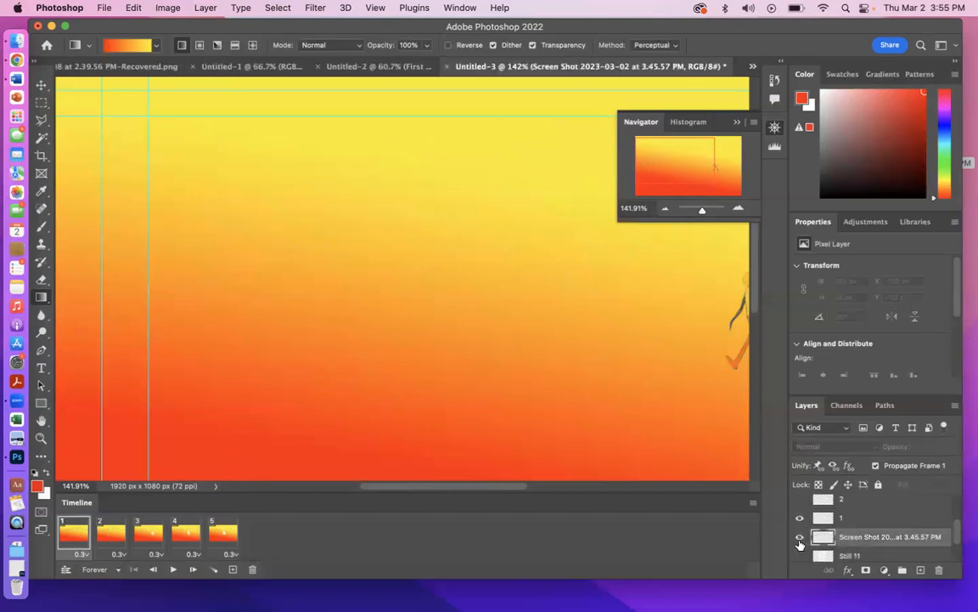
click(799, 538)
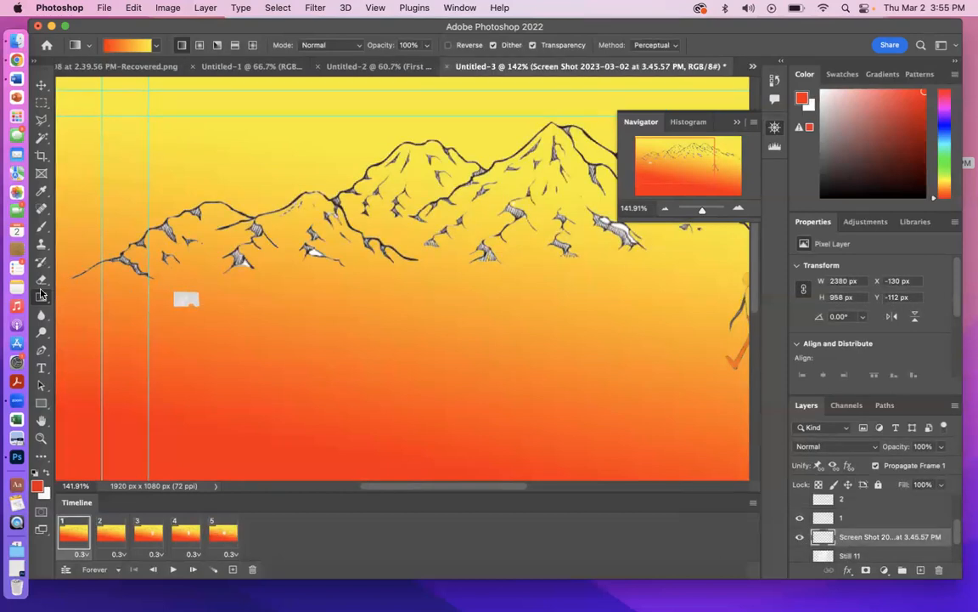
click(39, 281)
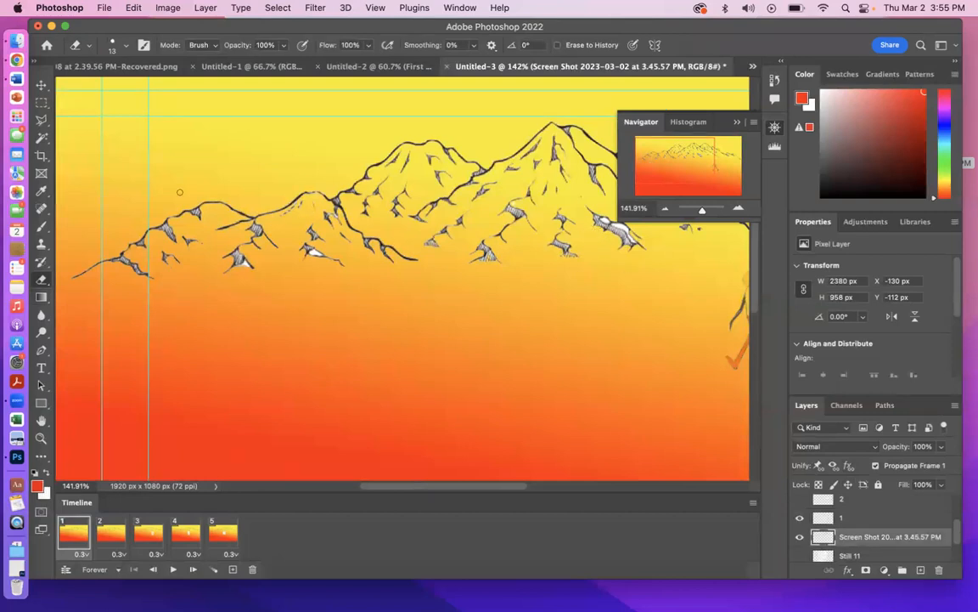
Select the white patches in the left mountains' shading with the Magic Wand, delete them, and deselect.
click(40, 137)
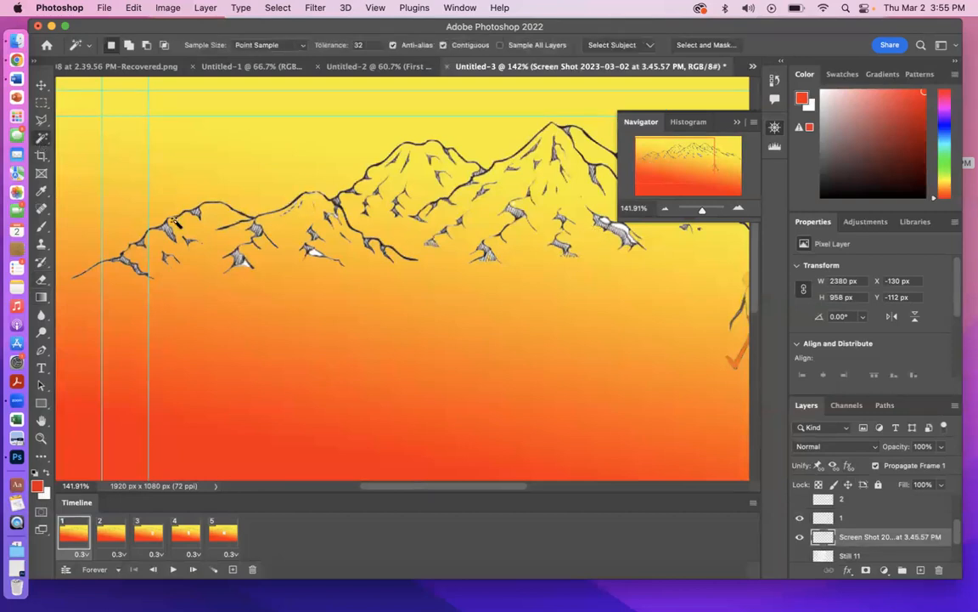
click(246, 267)
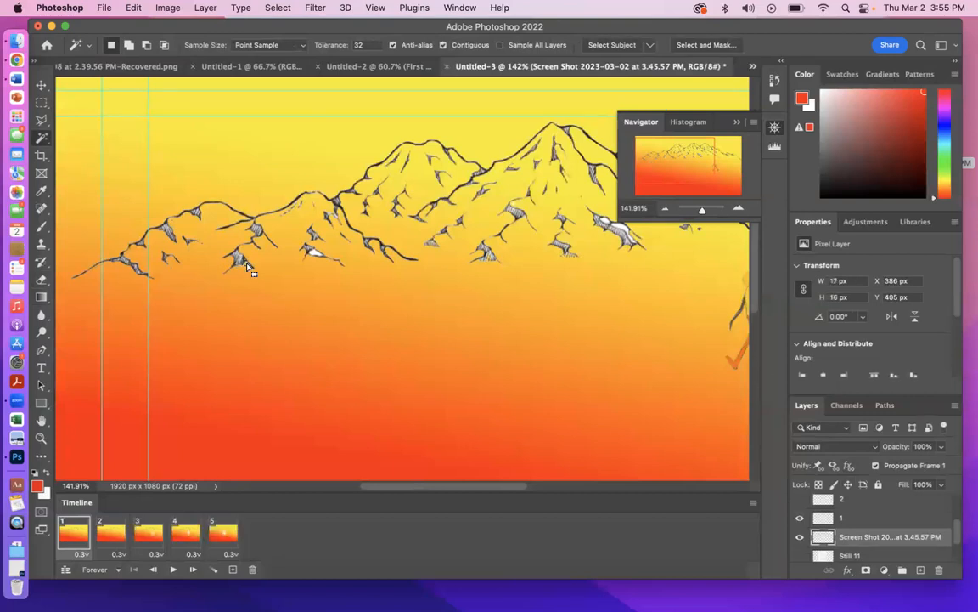
click(313, 255)
click(315, 254)
key(super+d)
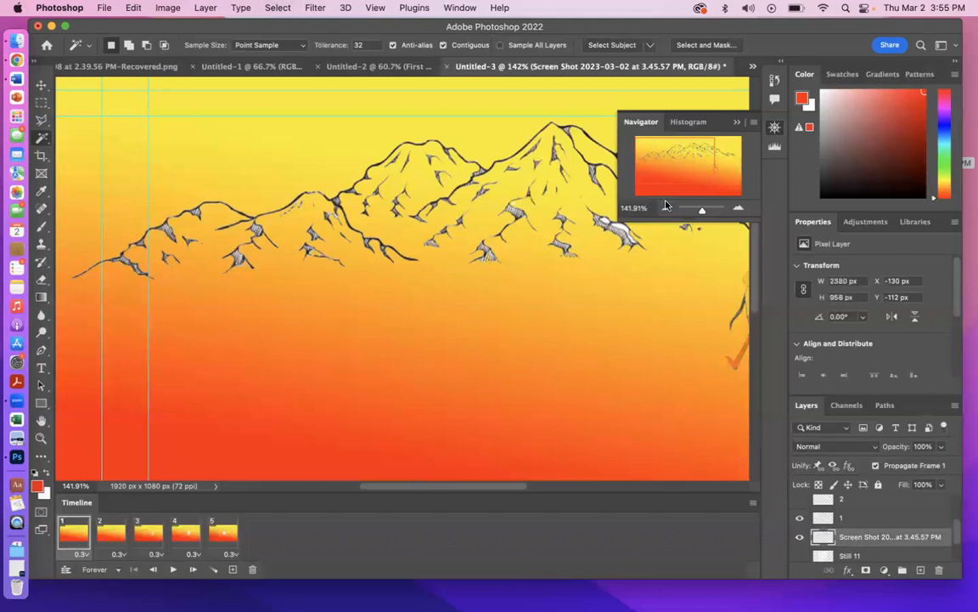
Delete the white patches in the shading below the central peak using Magic Wand selections, and deselect.
drag(690, 168, 702, 160)
click(472, 242)
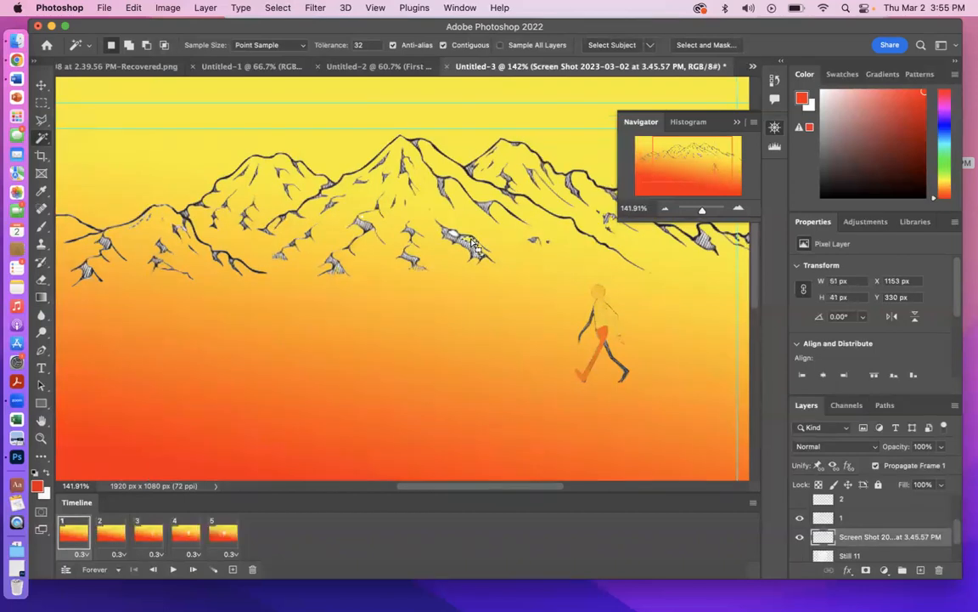
click(429, 220)
drag(660, 189, 710, 153)
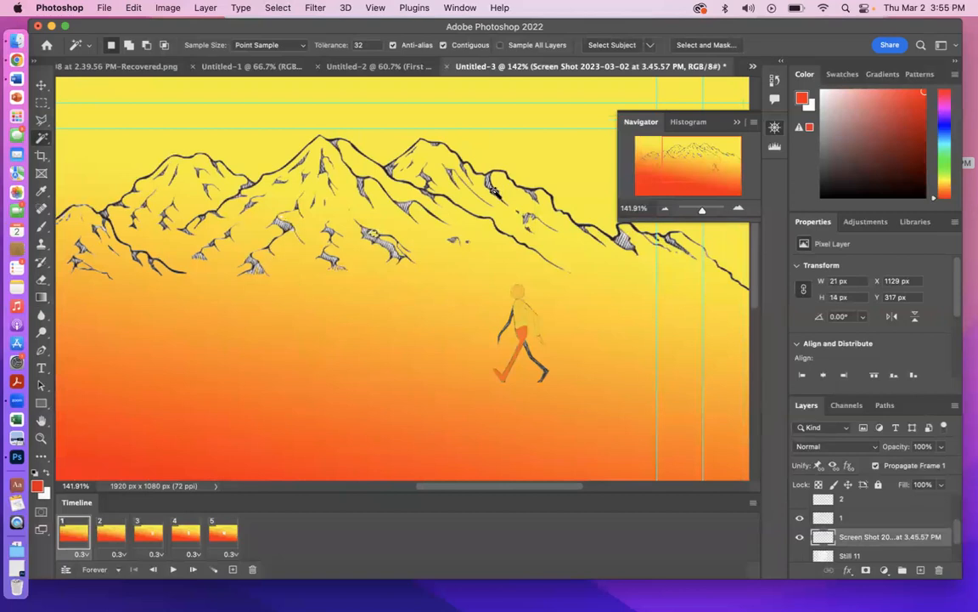
key(super+d)
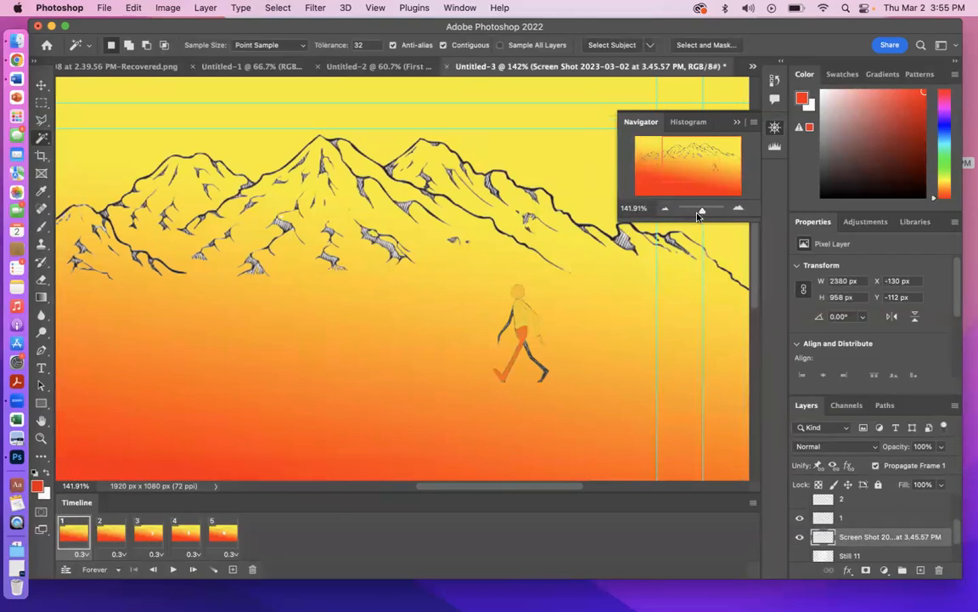
drag(701, 212, 699, 212)
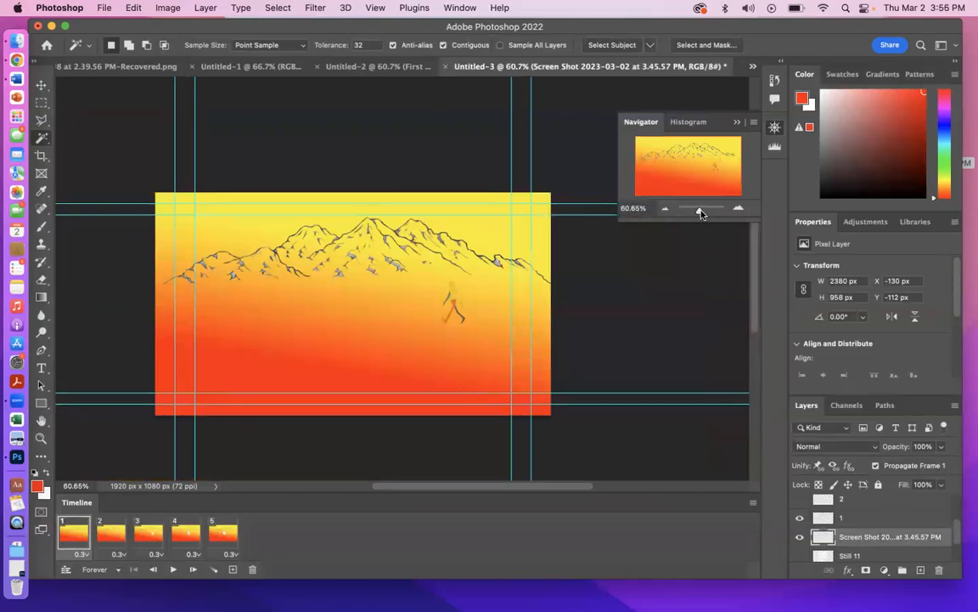
Select layer 1, which holds the walking figure, for coloring.
click(701, 218)
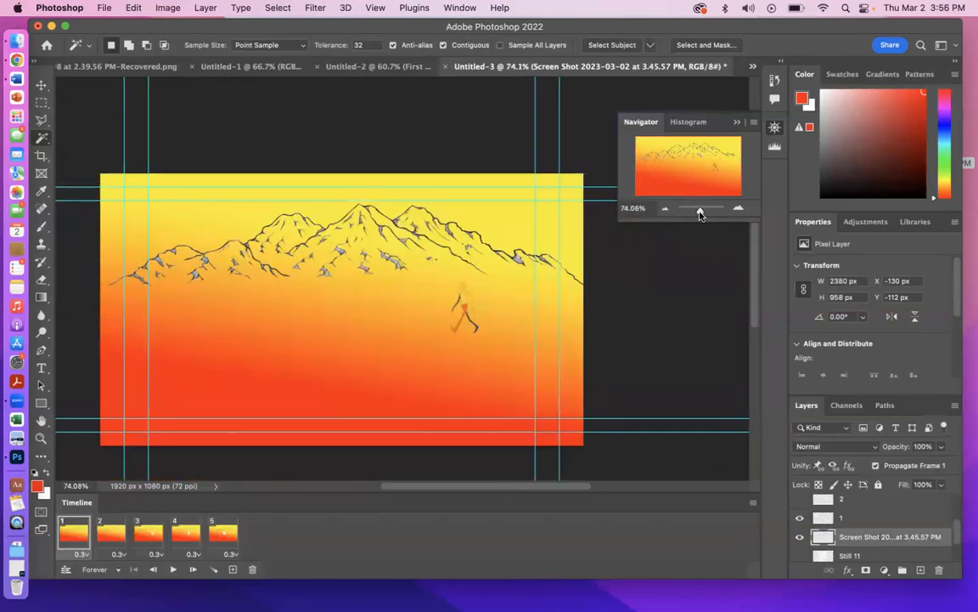
click(700, 210)
drag(711, 163, 700, 165)
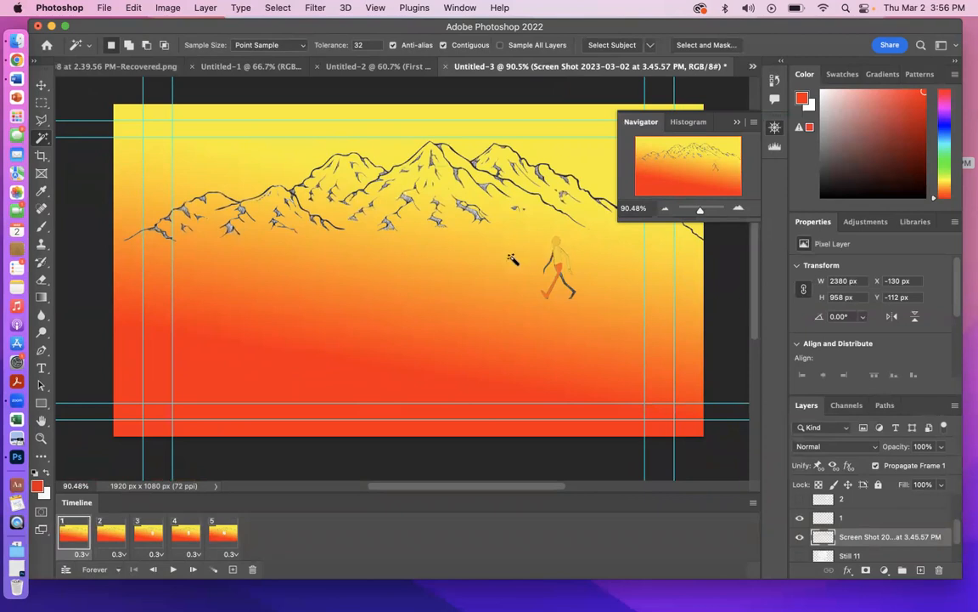
click(871, 519)
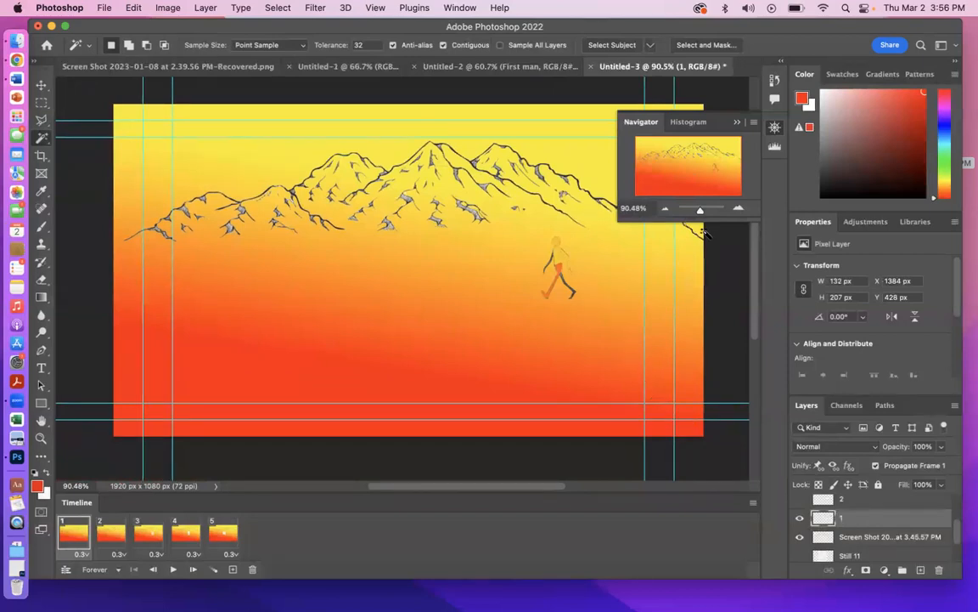
mouse_move(702, 213)
mouse_down()
mouse_move(691, 213)
mouse_move(705, 212)
mouse_up()
drag(695, 168, 714, 169)
drag(703, 212, 706, 213)
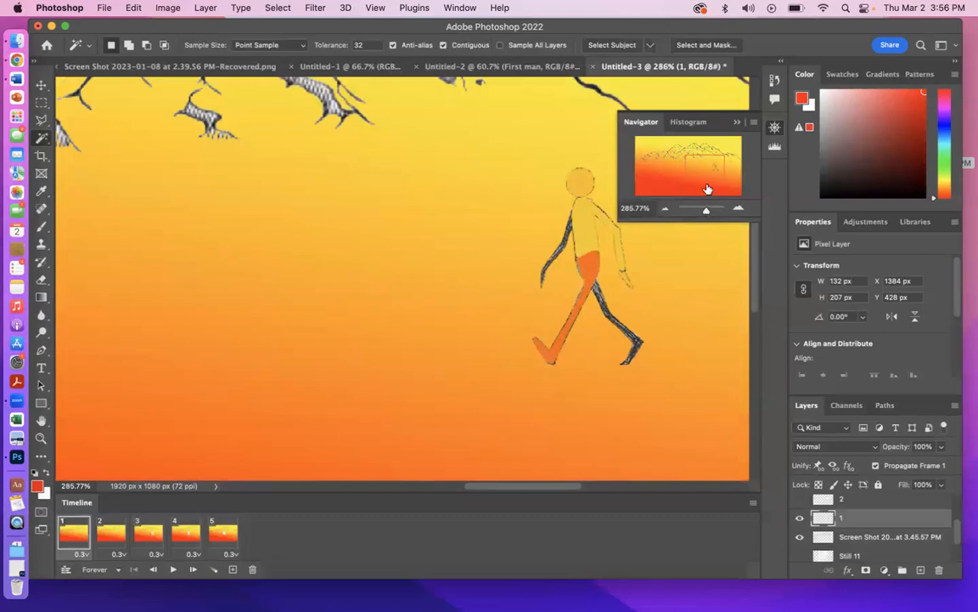
drag(707, 167, 709, 164)
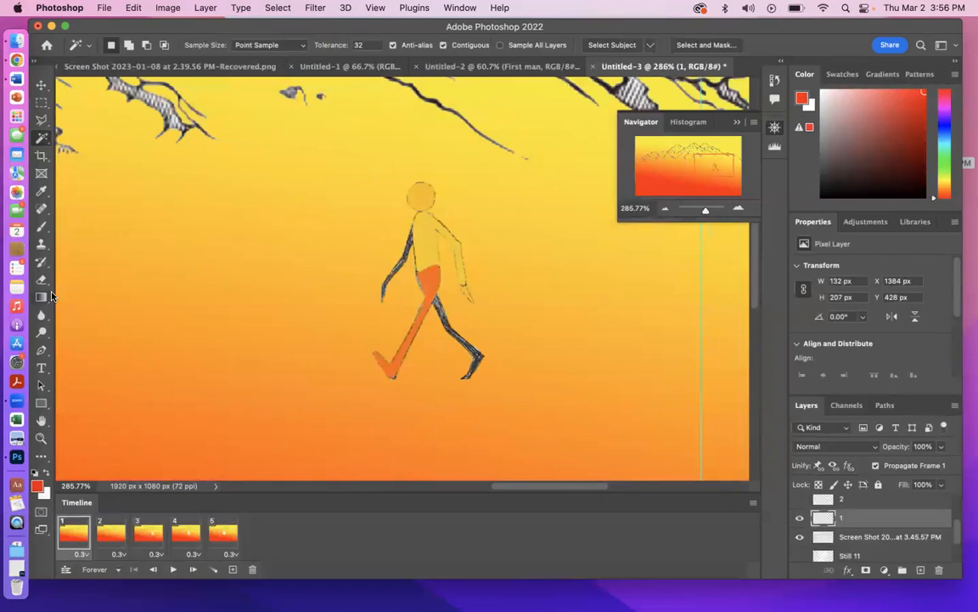
Set the foreground color to a light purple, hex b868e2.
click(37, 486)
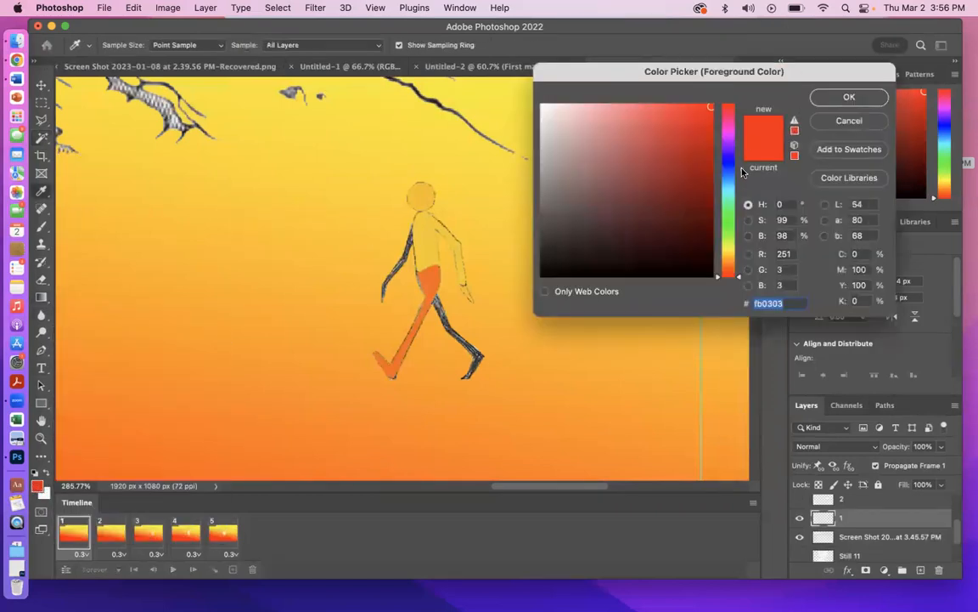
click(735, 215)
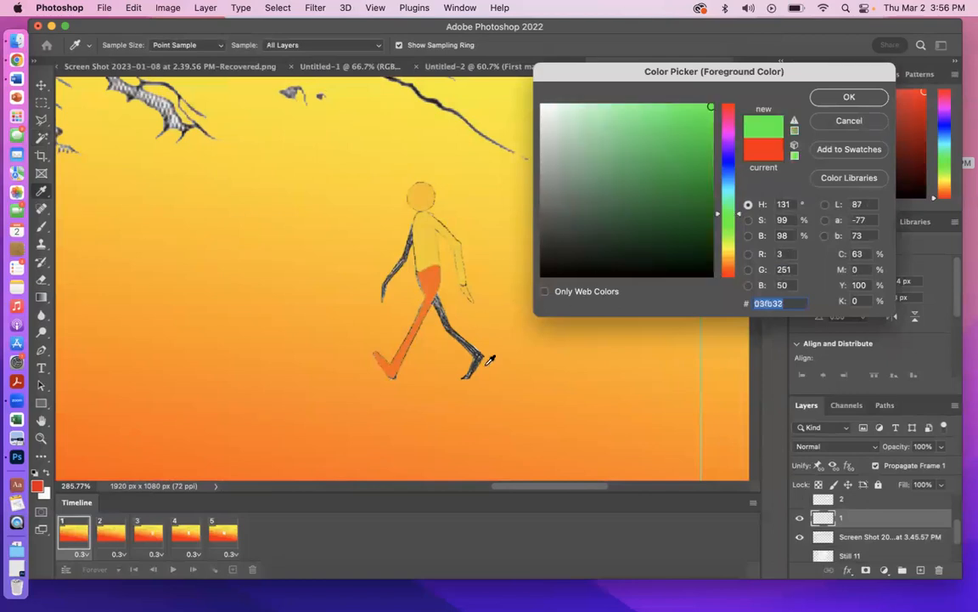
click(718, 215)
drag(719, 217, 719, 220)
mouse_move(634, 141)
mouse_down()
mouse_move(613, 124)
mouse_move(669, 146)
mouse_move(675, 156)
mouse_move(664, 174)
mouse_move(679, 152)
mouse_move(651, 163)
mouse_move(695, 126)
mouse_move(625, 164)
mouse_up()
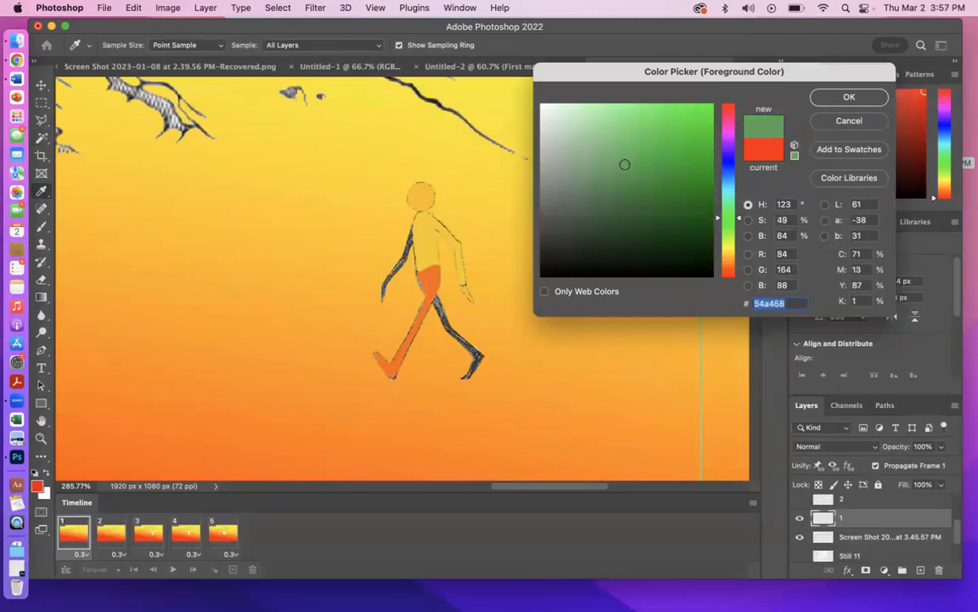
click(705, 180)
drag(705, 180, 689, 143)
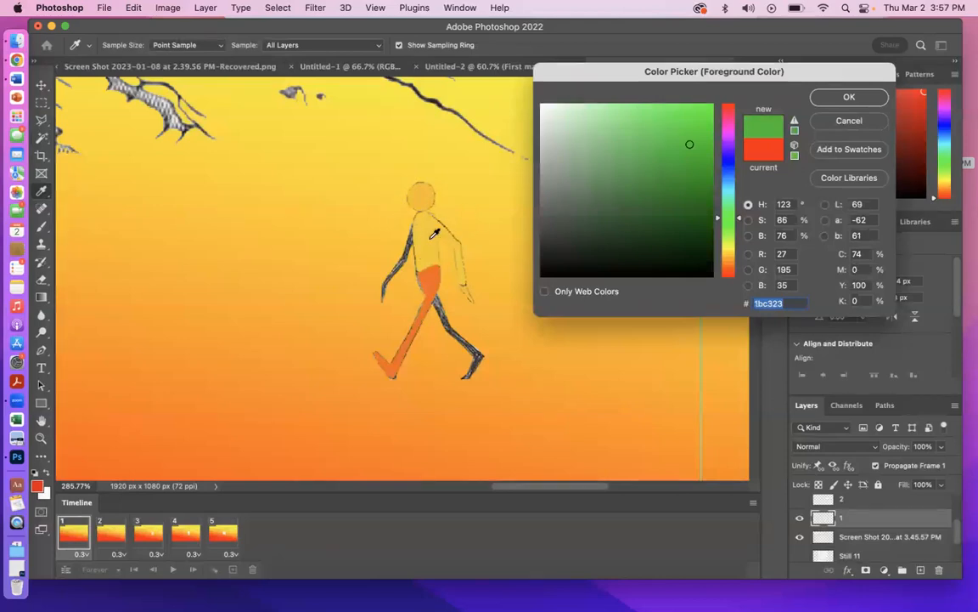
click(727, 145)
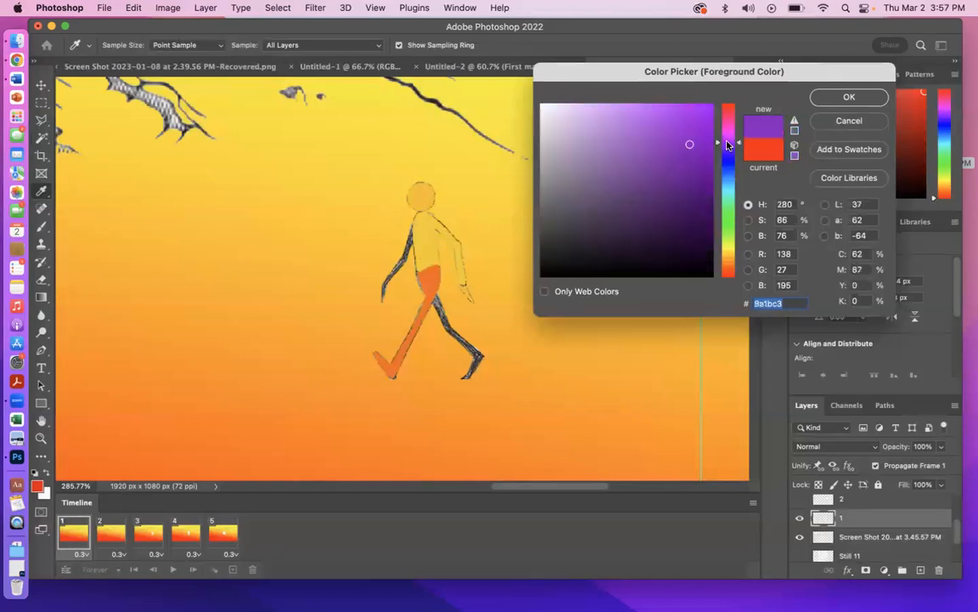
mouse_move(690, 144)
mouse_down()
mouse_move(695, 116)
mouse_move(670, 127)
mouse_move(634, 121)
mouse_up()
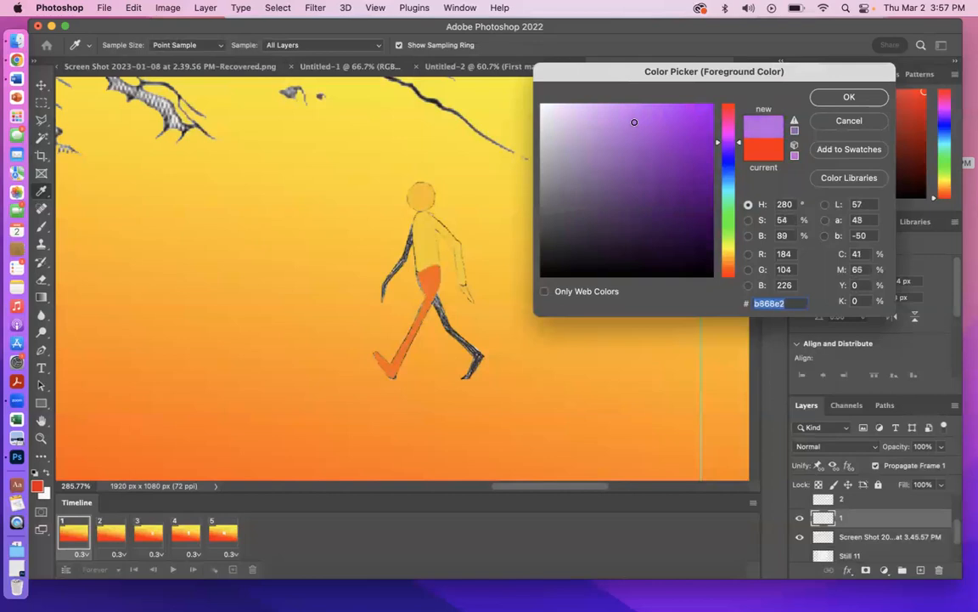
click(849, 97)
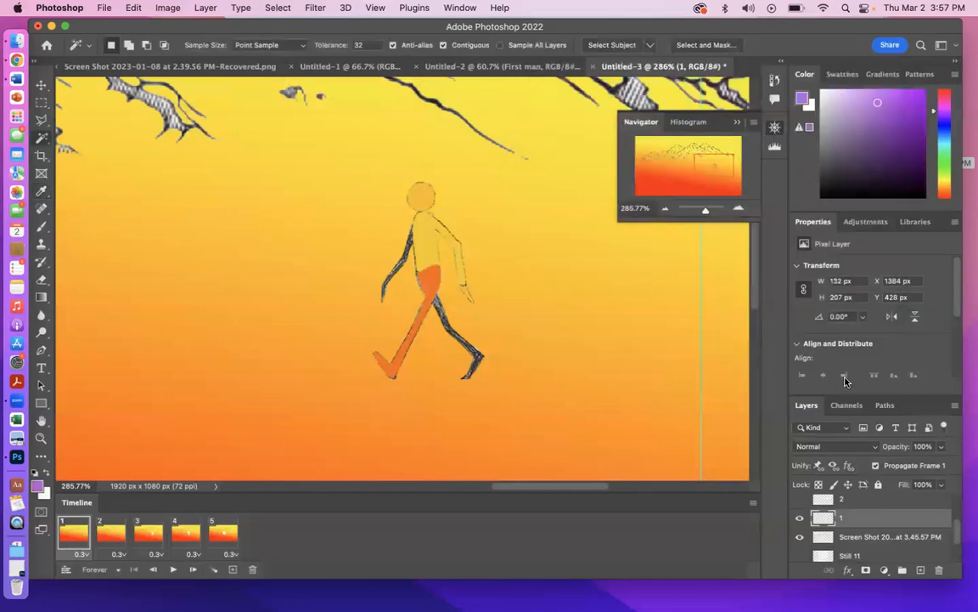
Fill the walking figure's torso and front sleeve on layer 1 with the light purple using the Paint Bucket tool.
click(41, 298)
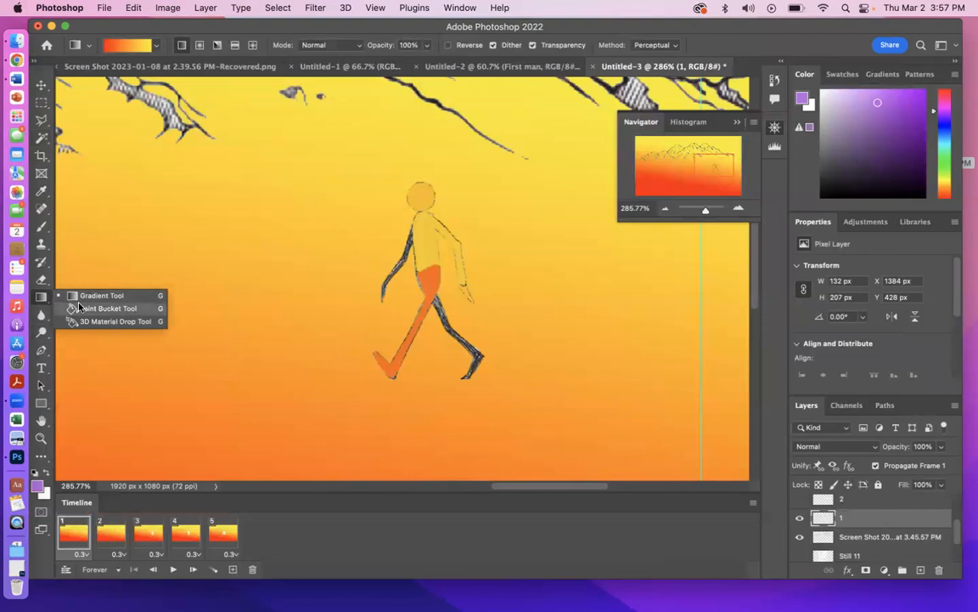
click(81, 309)
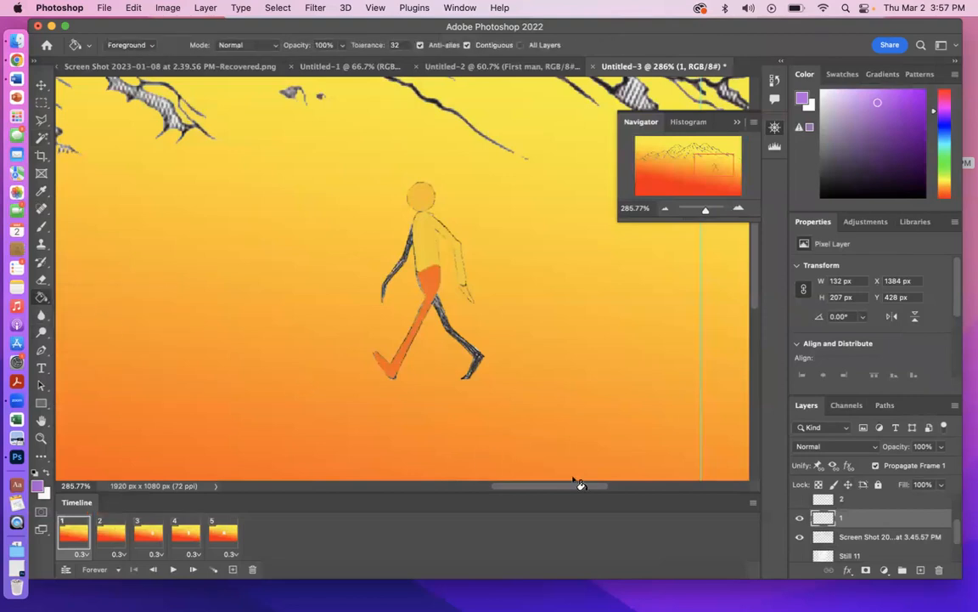
click(800, 519)
click(799, 519)
click(428, 233)
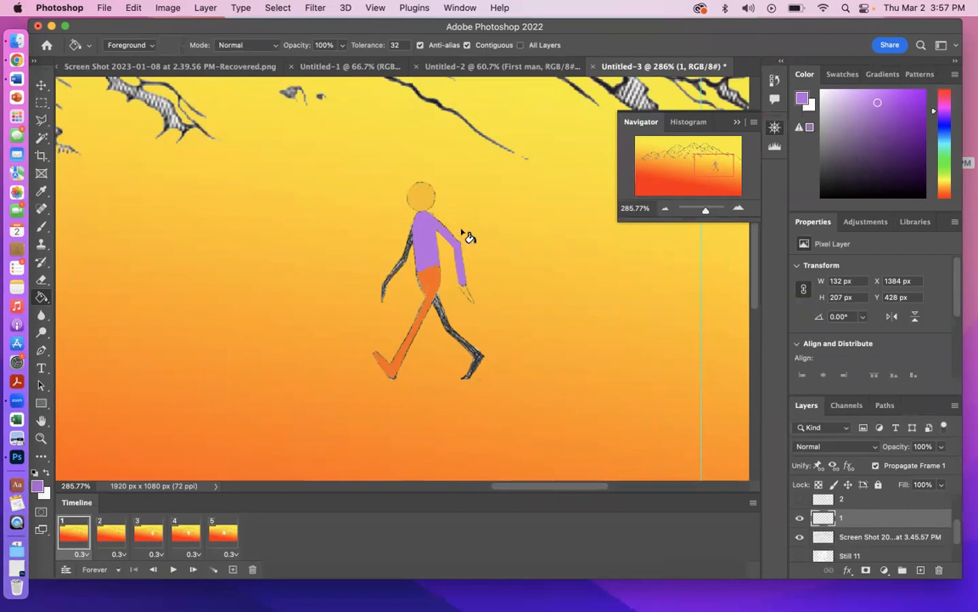
Set the foreground color to dark purple 62108c and fill the figure's hips and purely outlined leg with it.
click(38, 487)
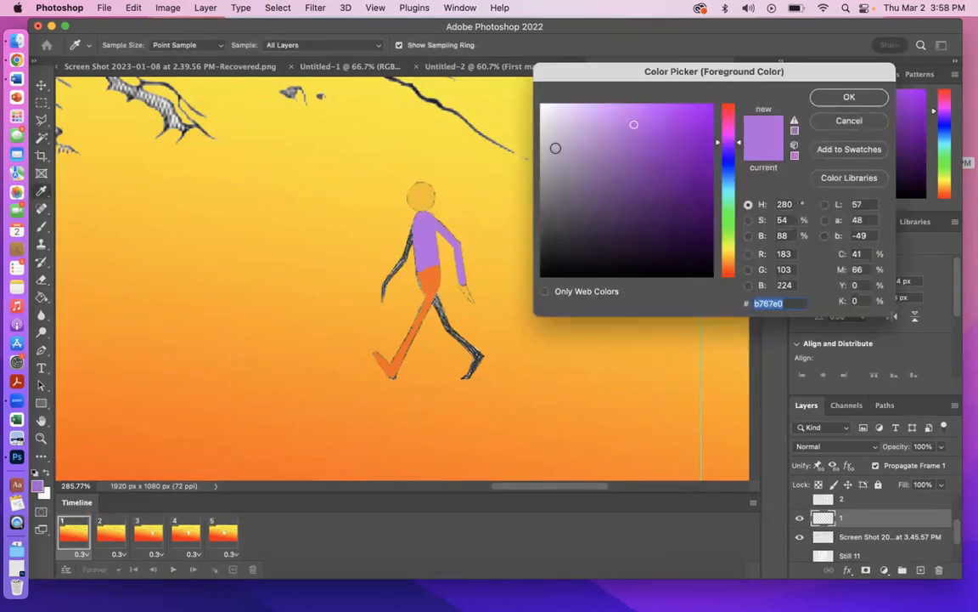
click(694, 180)
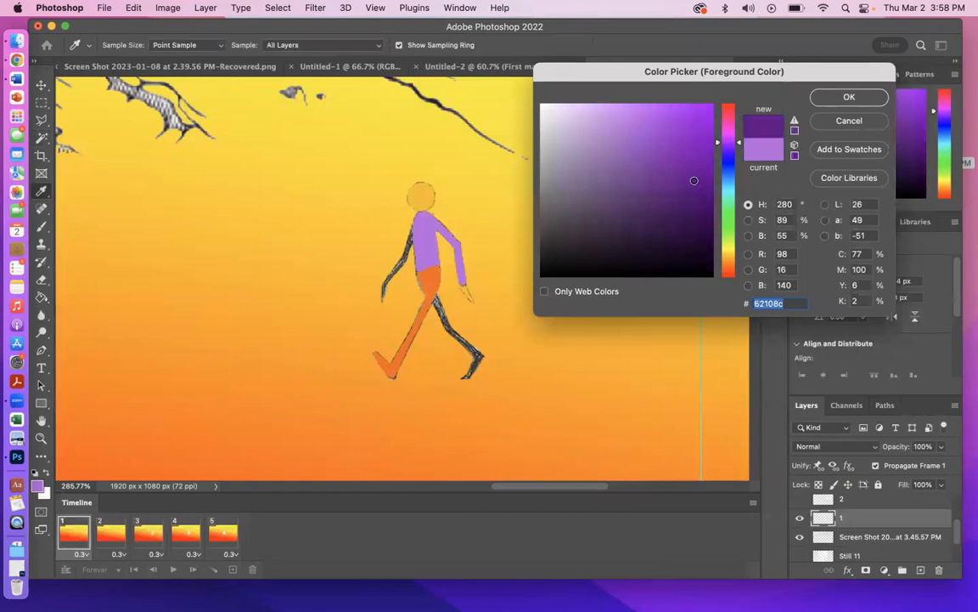
click(825, 97)
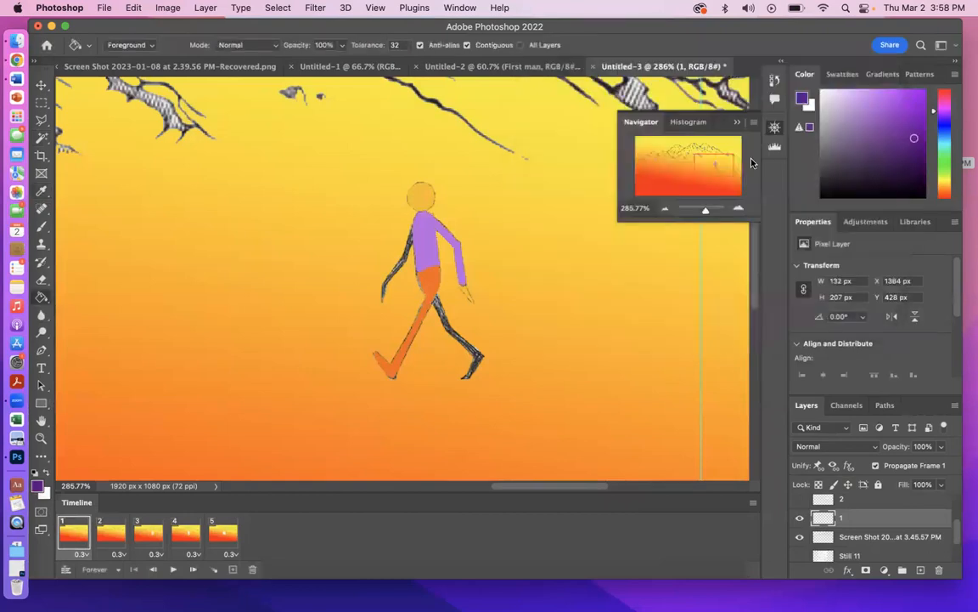
click(431, 284)
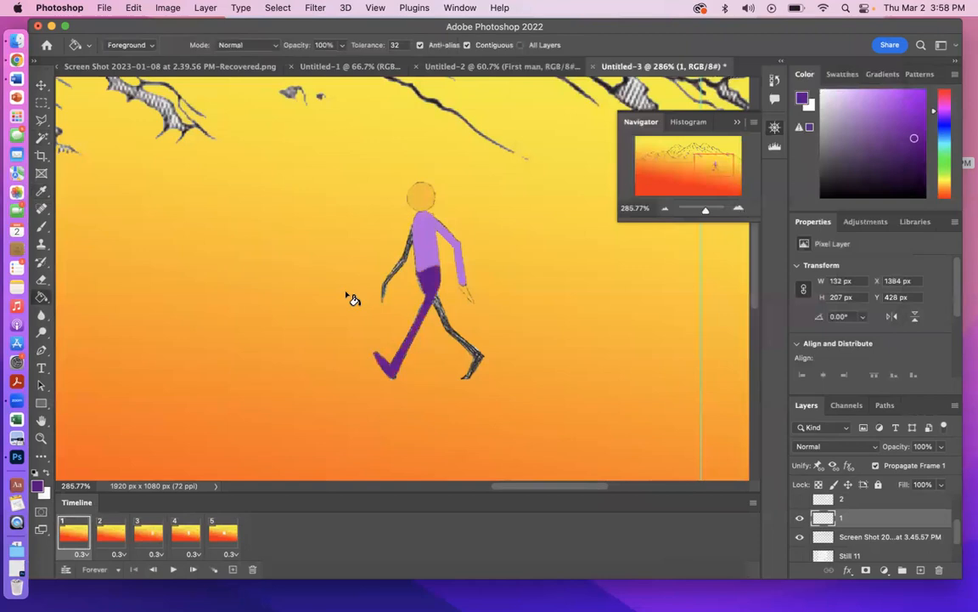
Set the foreground color to a muted grayish purple with hue 281 and fill the figure's head and front hand.
click(37, 487)
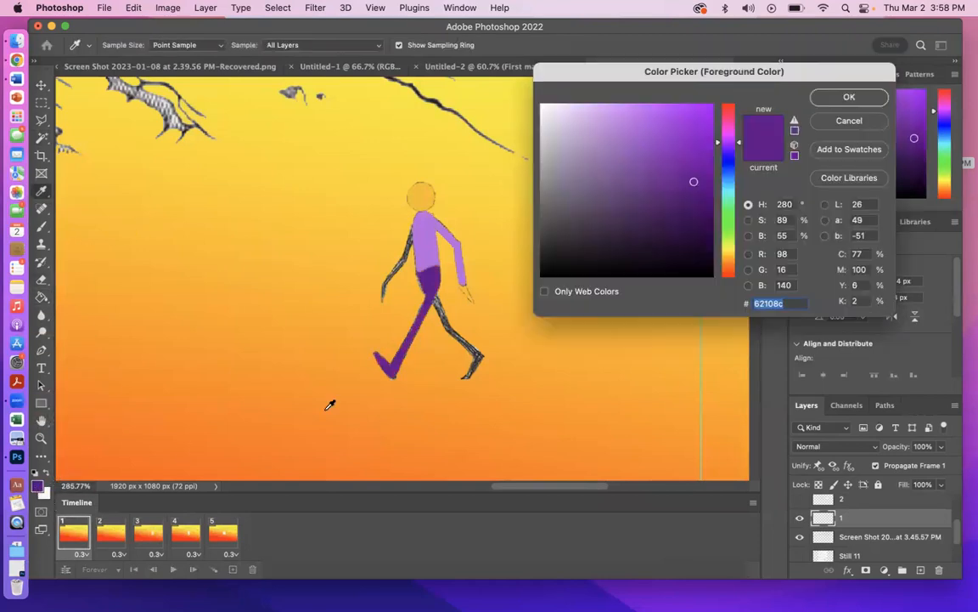
click(737, 146)
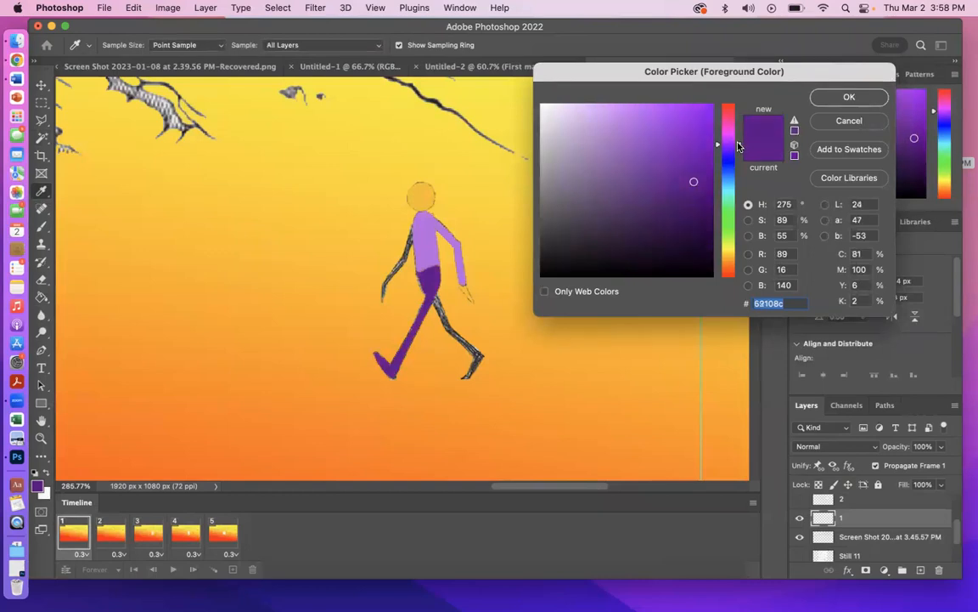
click(738, 153)
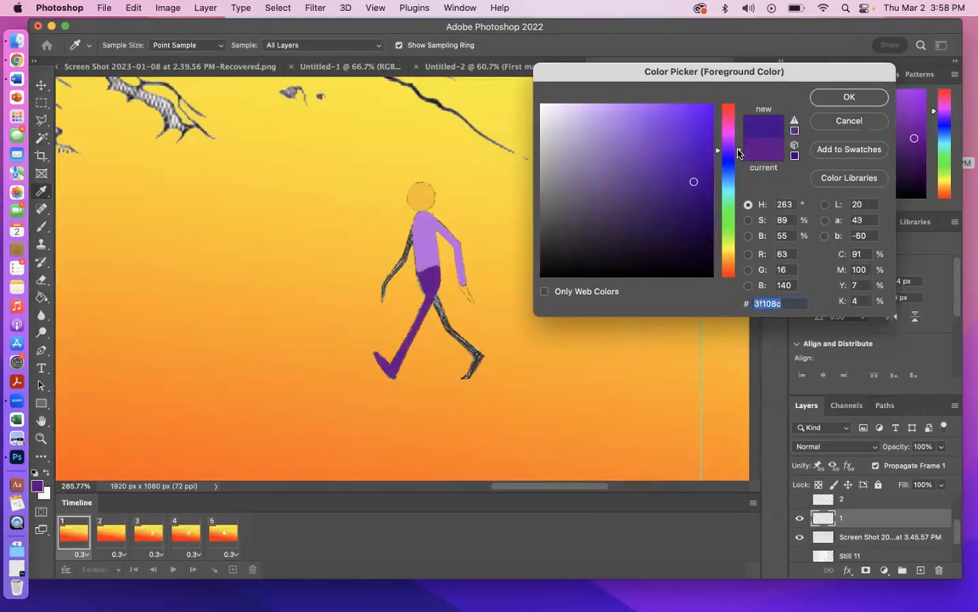
click(655, 115)
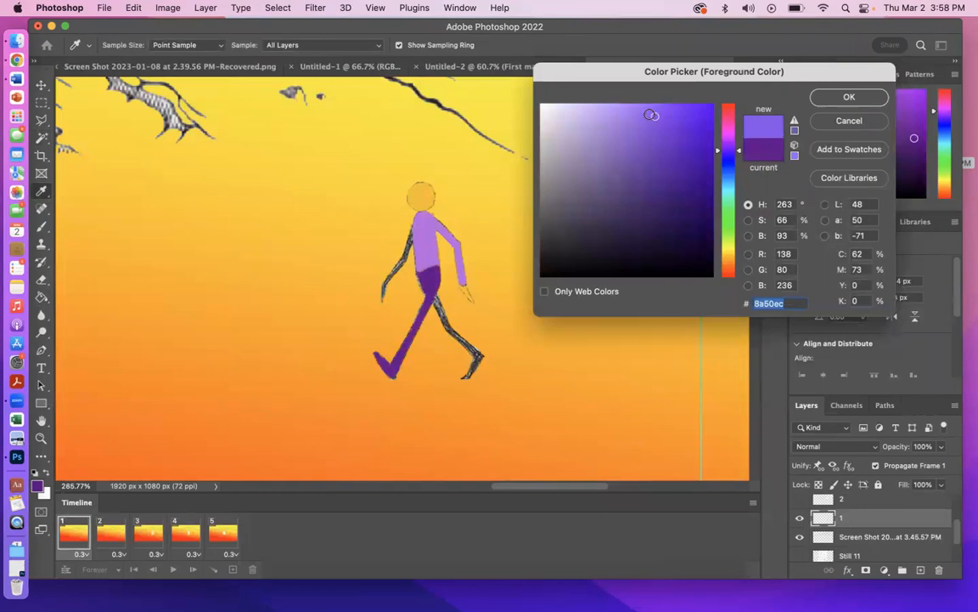
click(720, 148)
mouse_move(720, 148)
mouse_down()
mouse_move(720, 137)
mouse_move(721, 159)
mouse_move(721, 141)
mouse_up()
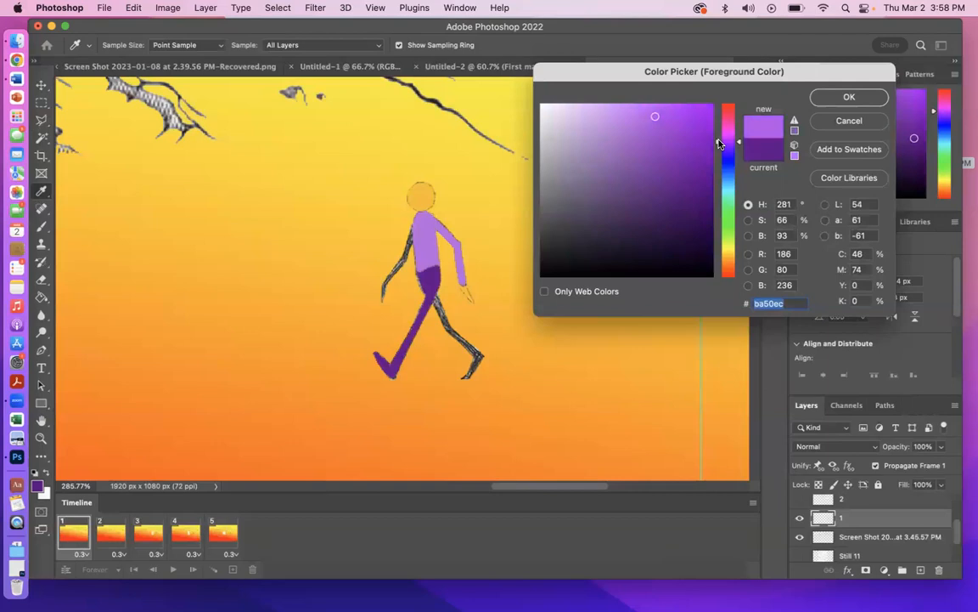
mouse_move(655, 116)
mouse_down()
mouse_move(603, 196)
mouse_move(581, 169)
mouse_move(559, 215)
mouse_move(592, 192)
mouse_move(609, 203)
mouse_move(615, 194)
mouse_move(601, 201)
mouse_up()
click(847, 97)
key(g)
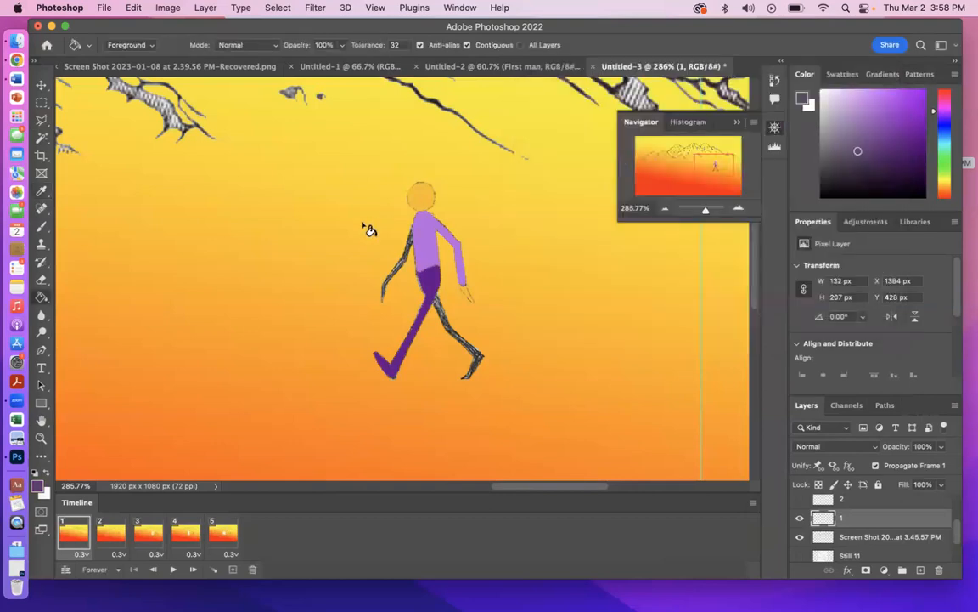
click(429, 202)
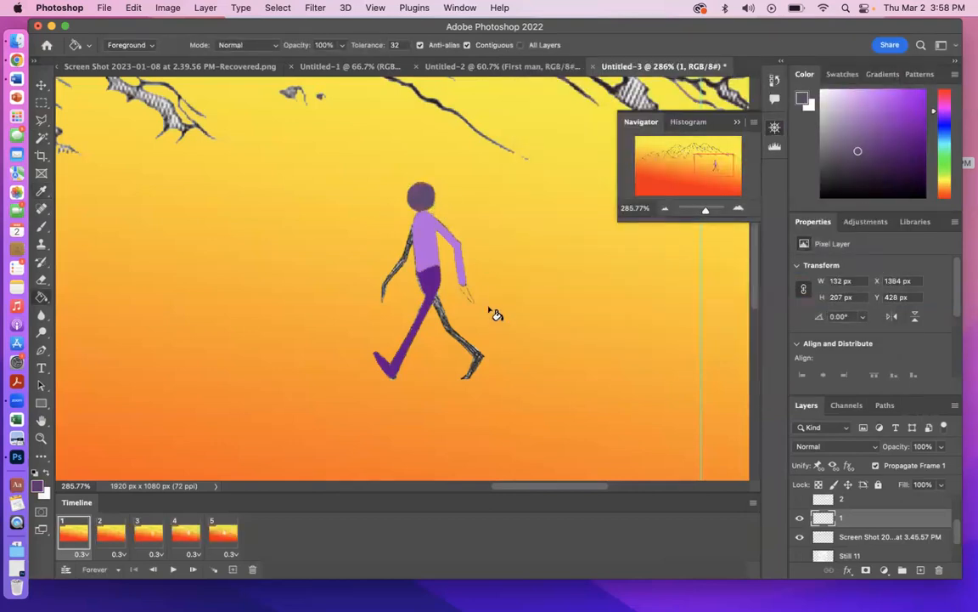
click(467, 294)
Review animation frames 2 through 5 one by one against the whole scene and return to frame 1.
drag(709, 210, 700, 213)
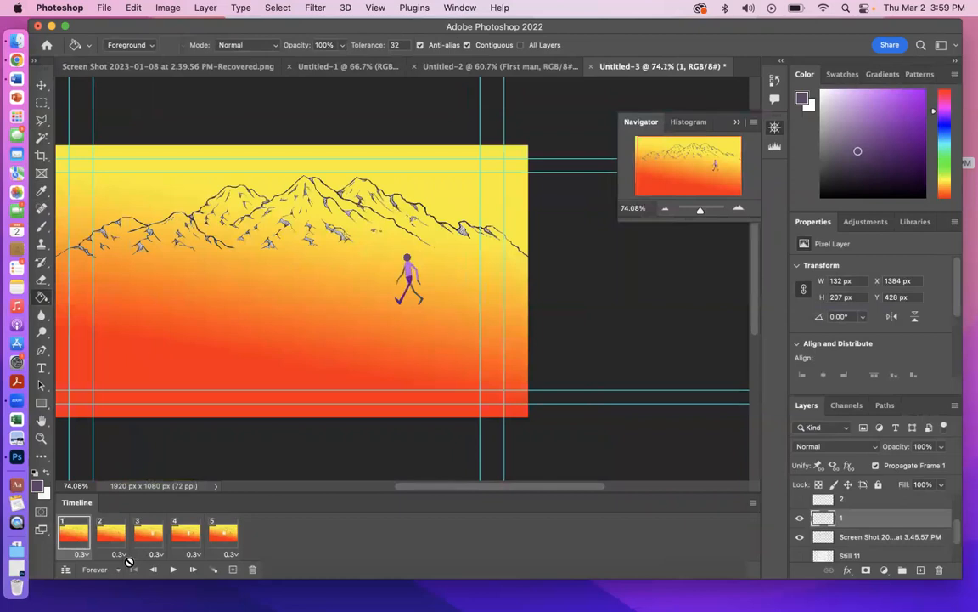
click(110, 535)
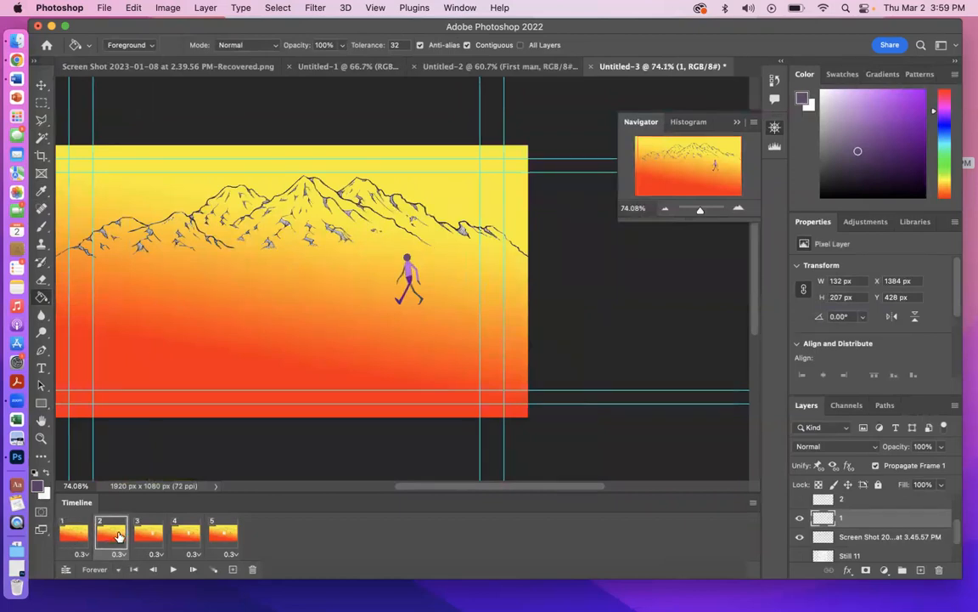
click(146, 534)
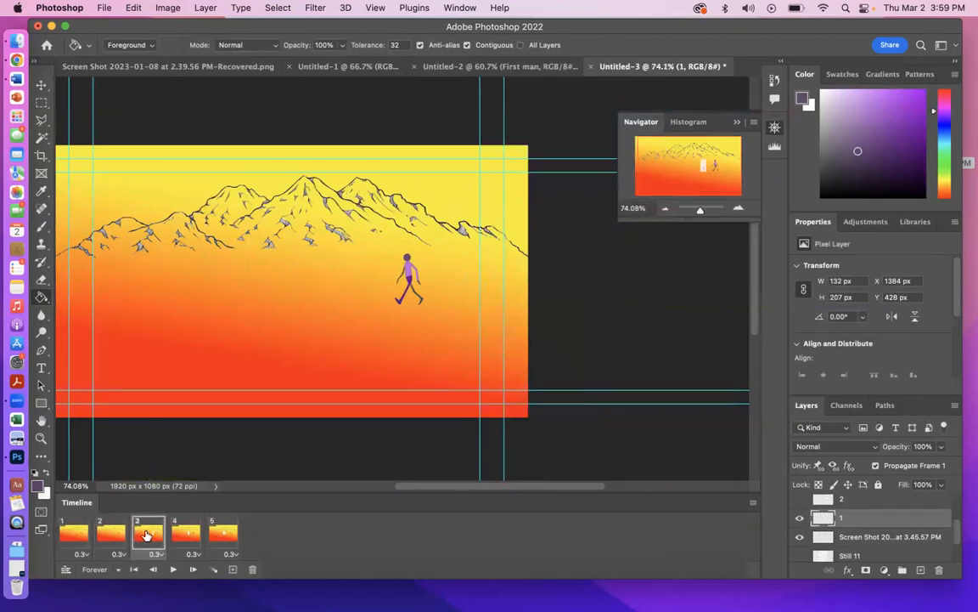
click(191, 532)
click(227, 533)
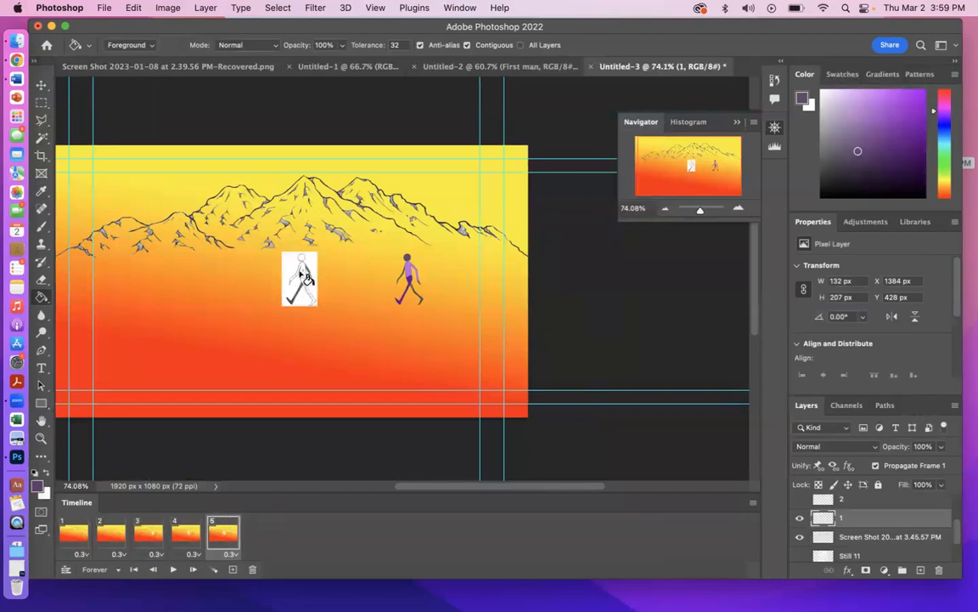
click(73, 532)
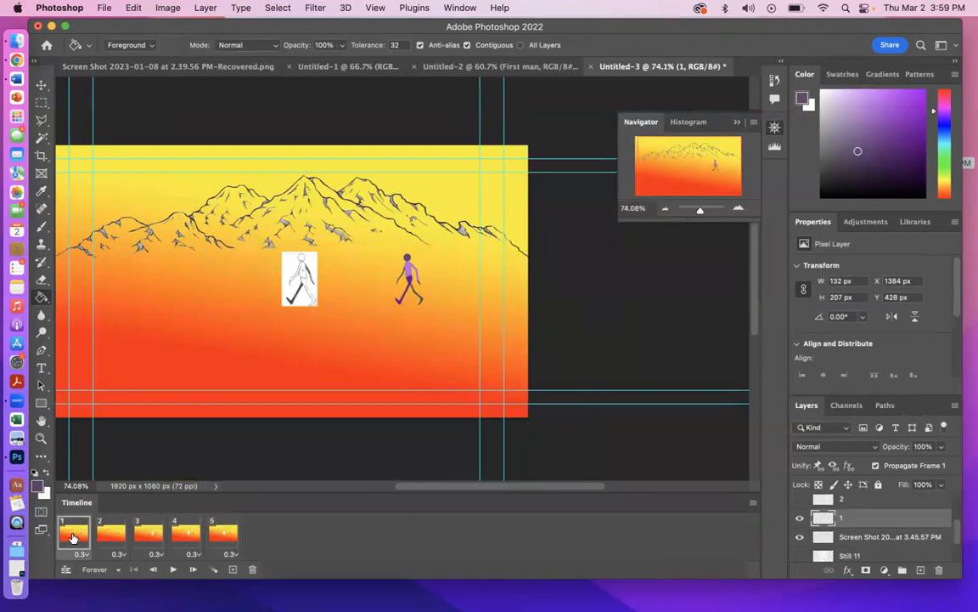